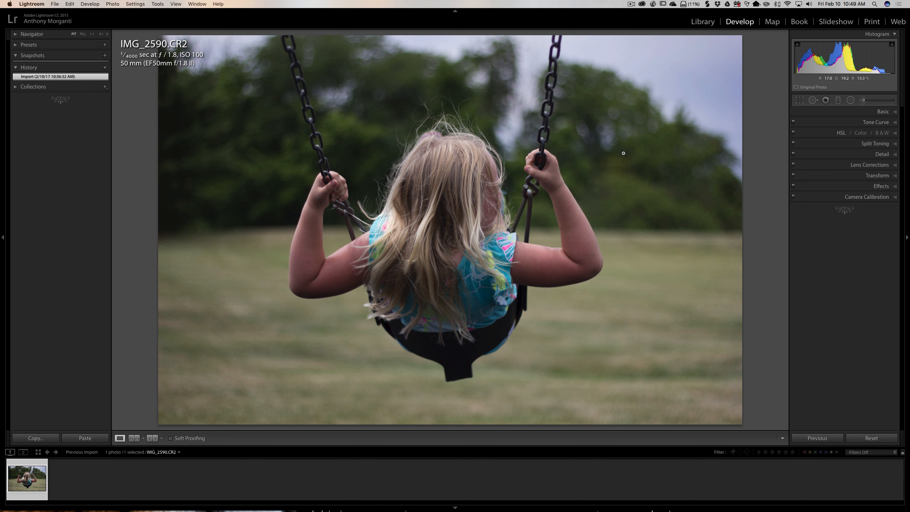
pyautogui.click(864, 100)
pyautogui.click(879, 305)
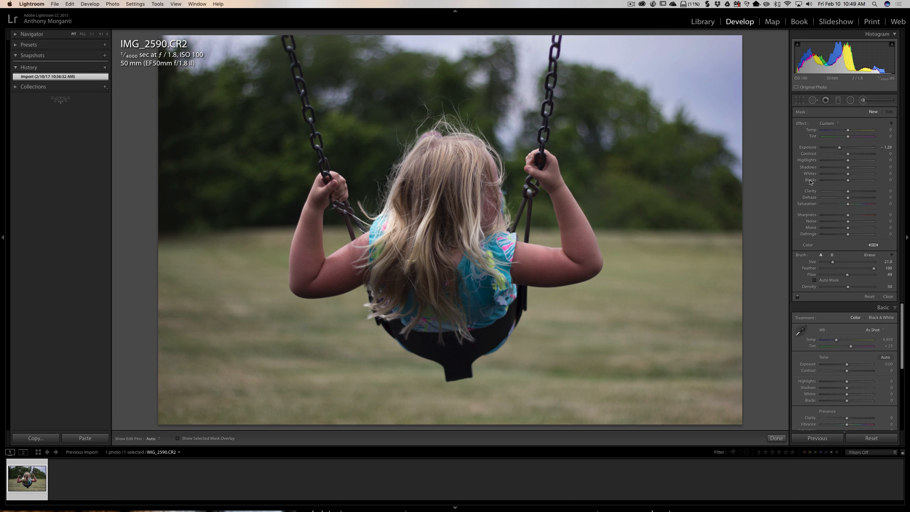
pyautogui.moveTo(849, 192); pyautogui.dragTo(838, 193)
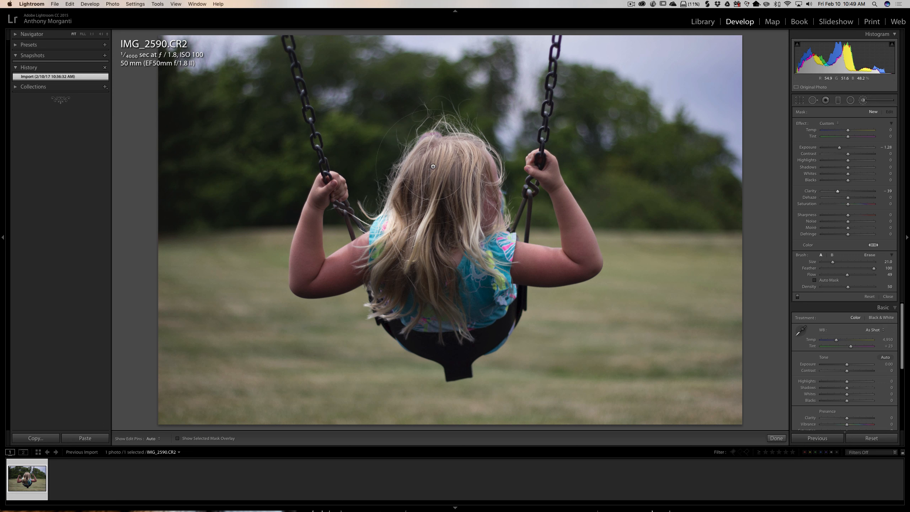
pyautogui.click(864, 101)
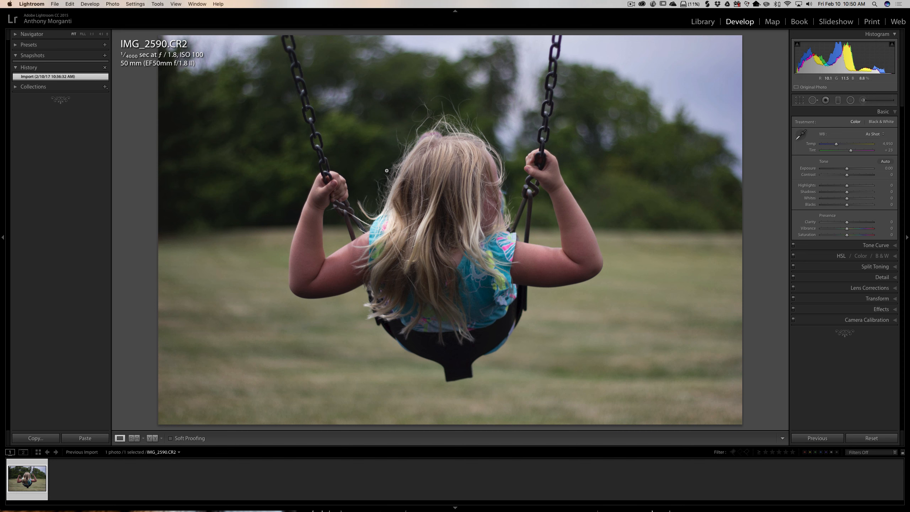
# Switch to the web browser and examine the lens flare rendering and the sun flare portrait as references for the effect
pyautogui.hotkey('ctrl', 'Right')
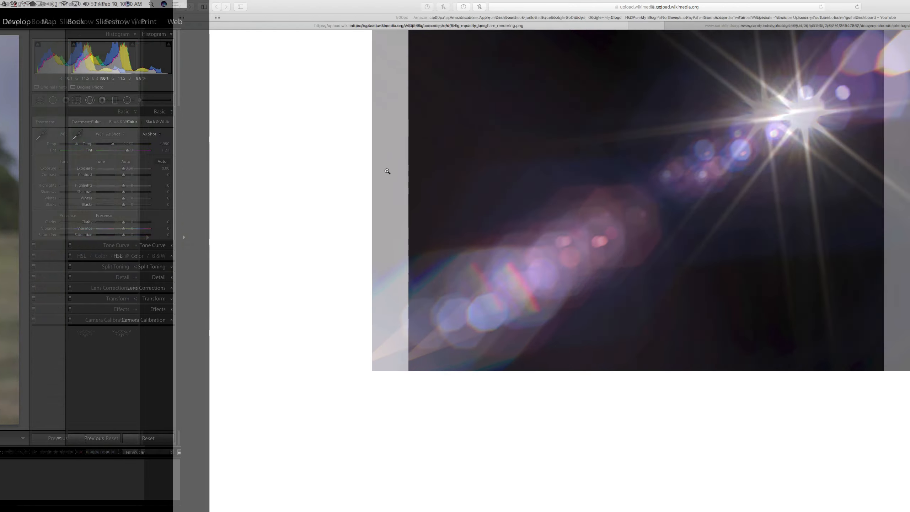
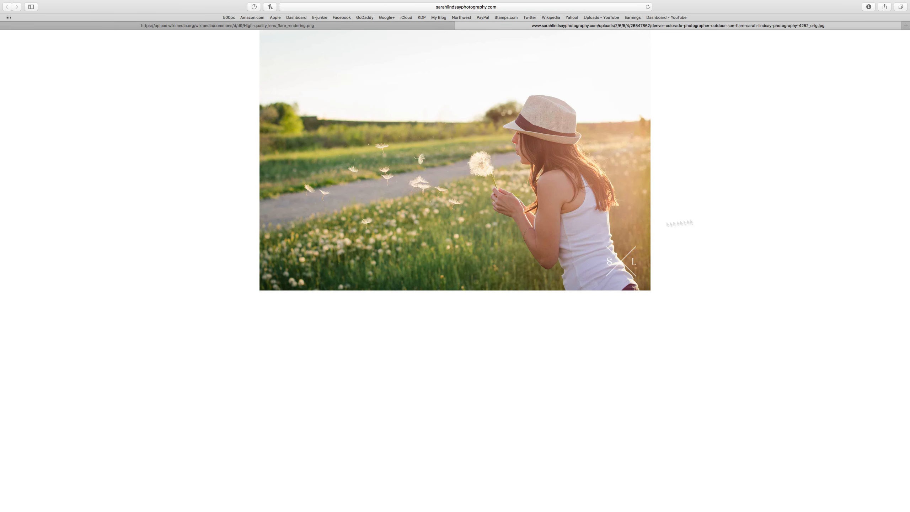
pyautogui.click(460, 26)
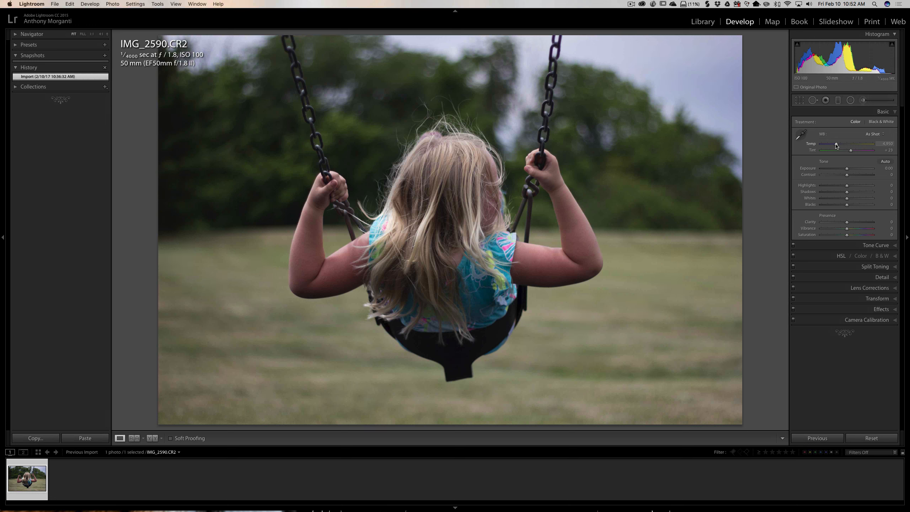
# Try a 5,468 temperature and the Cloudy and Shade white balance presets, then restore As Shot
pyautogui.moveTo(836, 145); pyautogui.dragTo(839, 145)
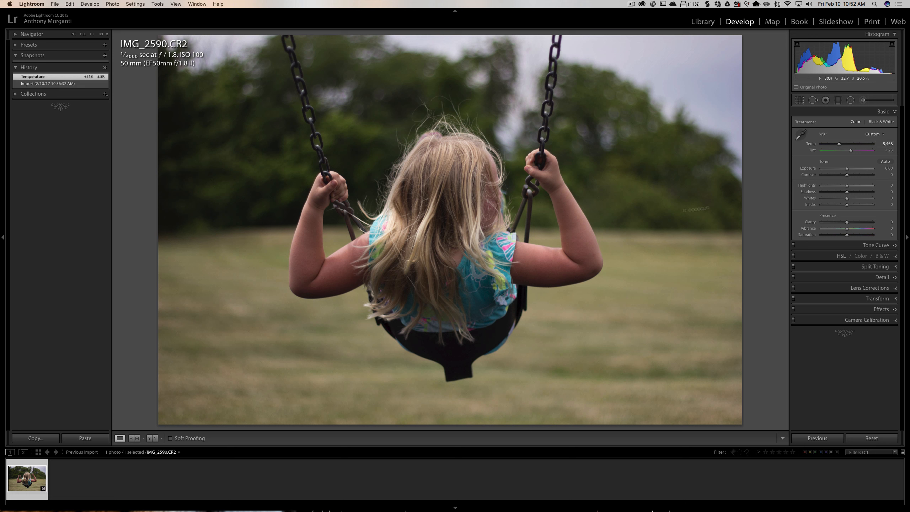
pyautogui.click(873, 134)
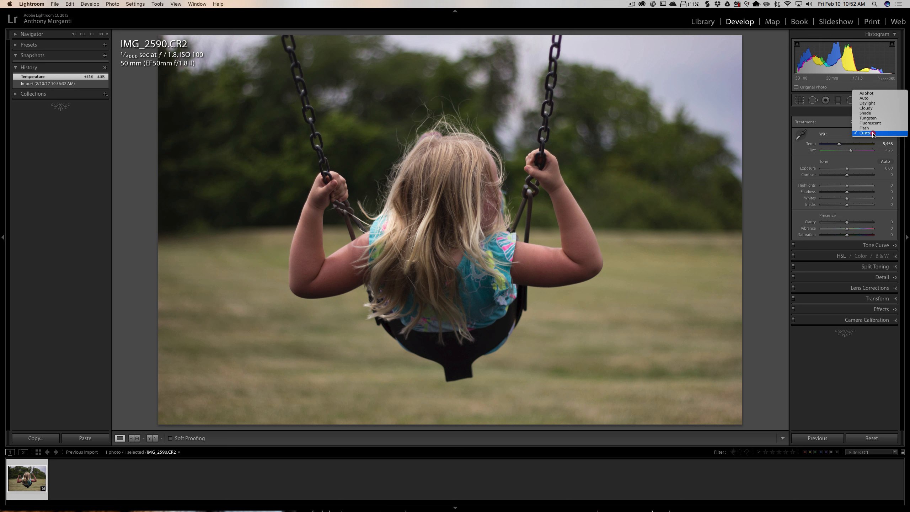
pyautogui.click(871, 109)
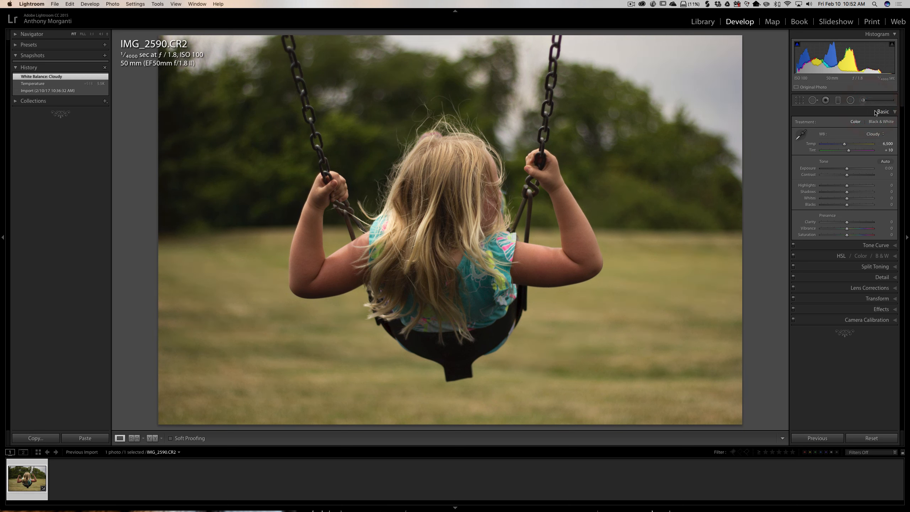
pyautogui.click(871, 134)
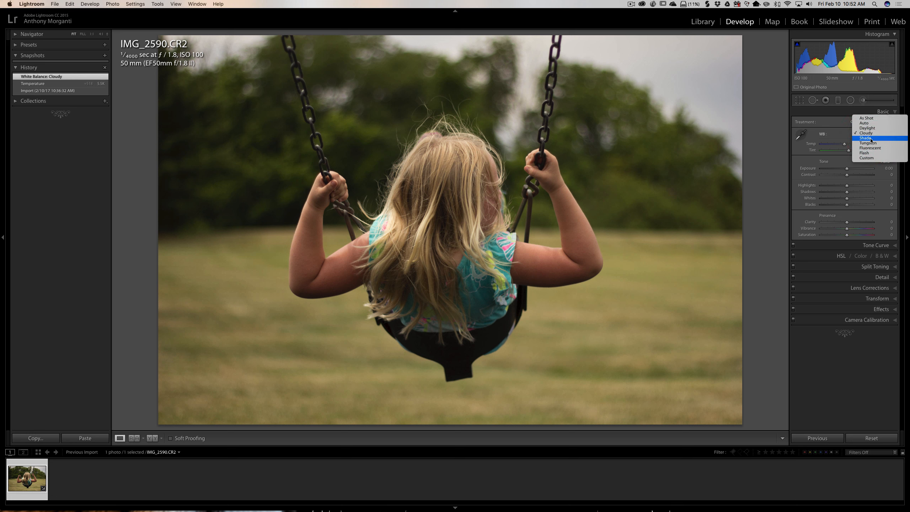
pyautogui.click(870, 138)
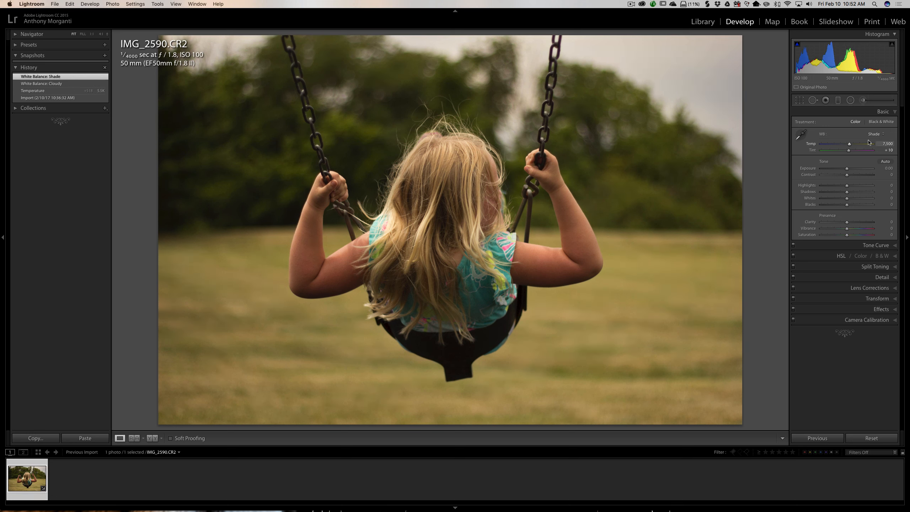
pyautogui.click(875, 135)
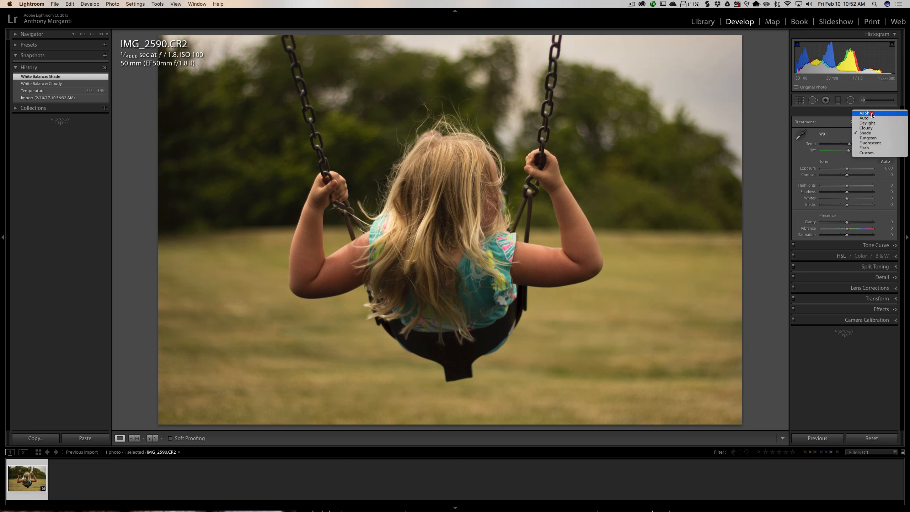
pyautogui.click(872, 114)
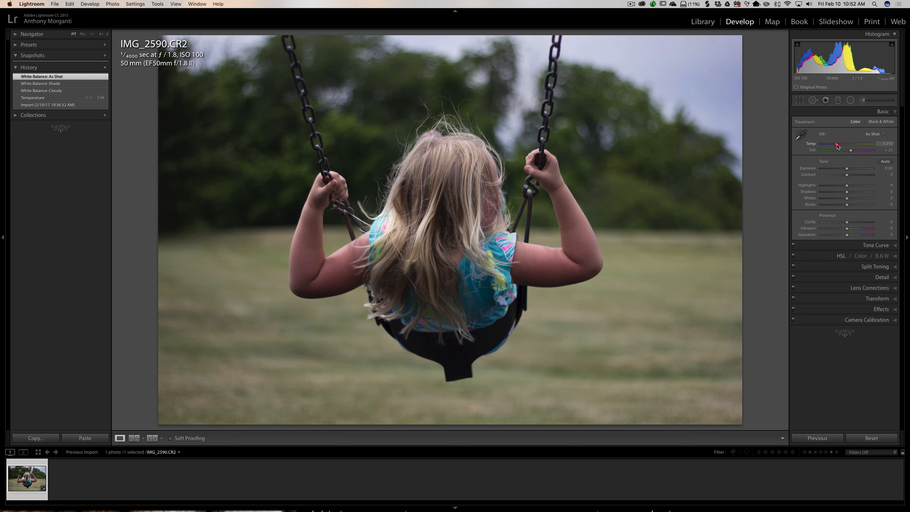
# Warm the photo's temperature to 5,712 and brighten its tones with Highlights at +56 and Shadows at +75
pyautogui.moveTo(838, 145); pyautogui.dragTo(841, 146)
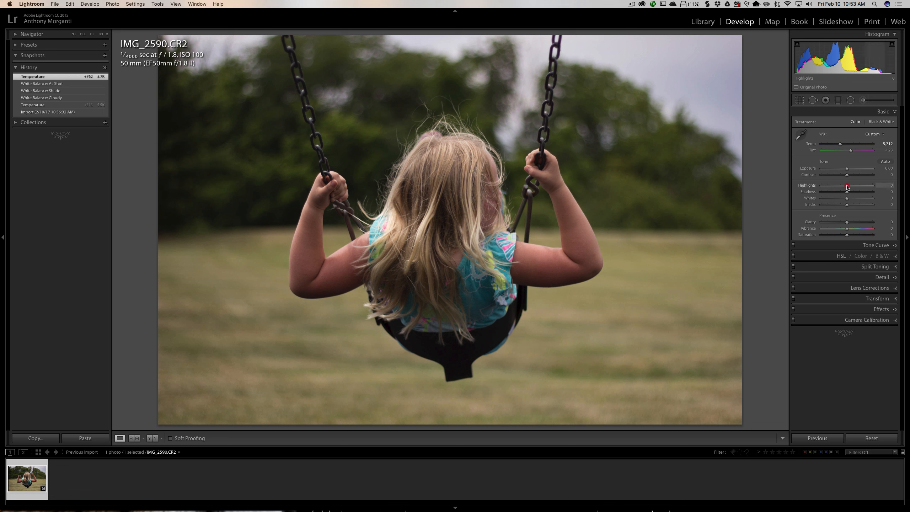
pyautogui.moveTo(847, 186); pyautogui.dragTo(865, 186)
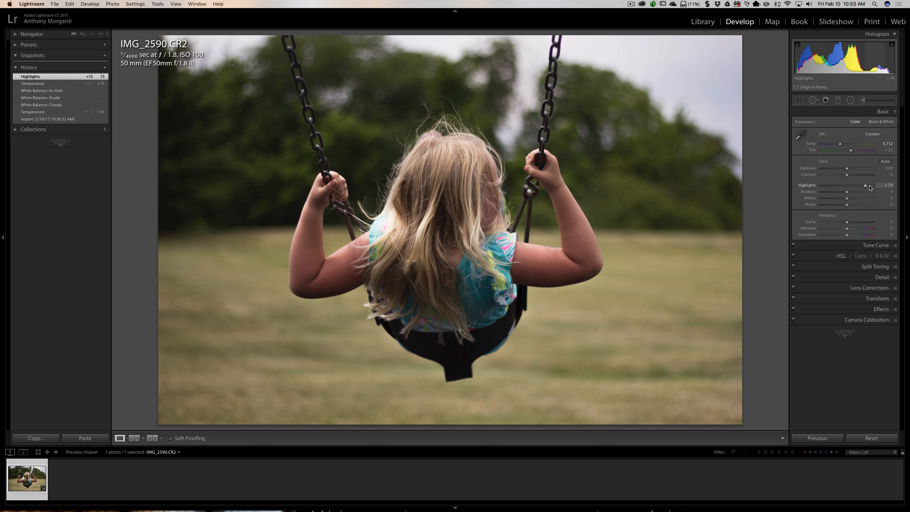
pyautogui.moveTo(865, 186)
pyautogui.mouseDown()
pyautogui.moveTo(787, 189)
pyautogui.moveTo(860, 187)
pyautogui.mouseUp()
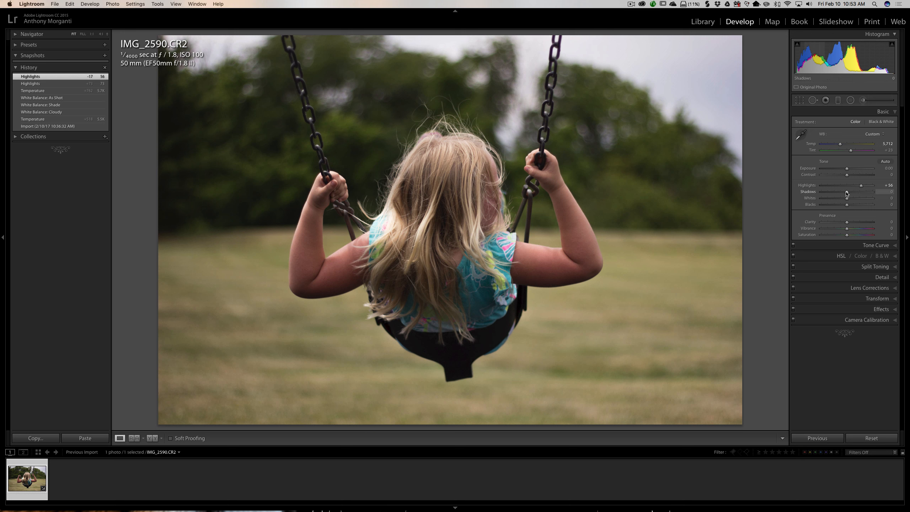
pyautogui.moveTo(848, 193); pyautogui.dragTo(866, 194)
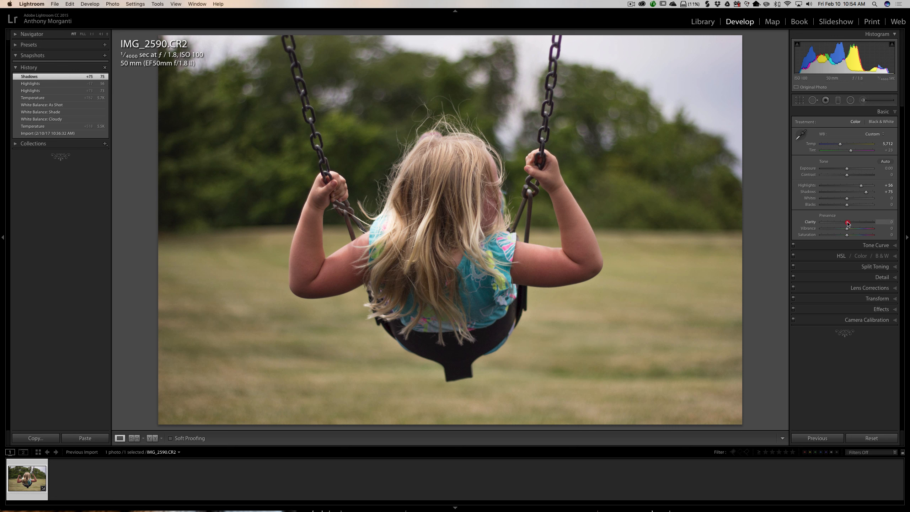
# Set the photo's Clarity to +23 and Vibrance to +10
pyautogui.moveTo(848, 223); pyautogui.dragTo(869, 223)
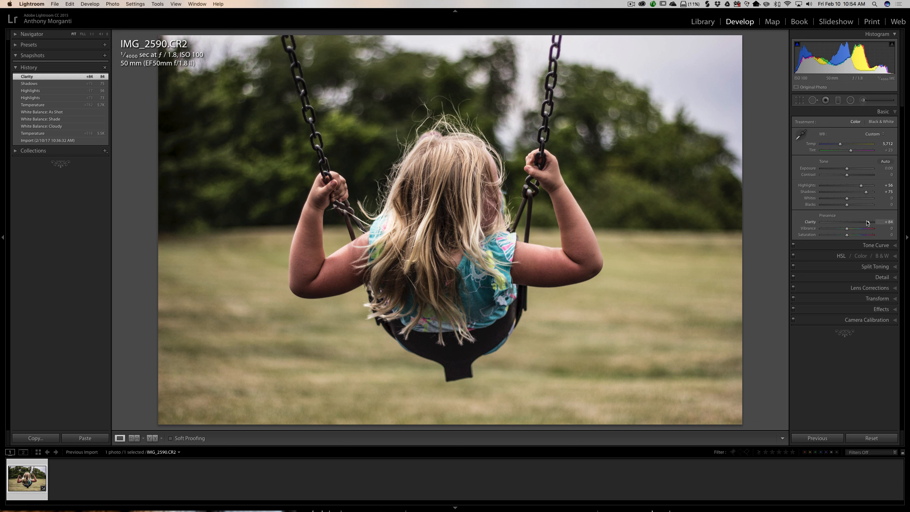
pyautogui.moveTo(866, 223); pyautogui.dragTo(851, 230)
# Apply the Medium Contrast point curve to the photo's tone curve
pyautogui.click(874, 245)
pyautogui.click(835, 210)
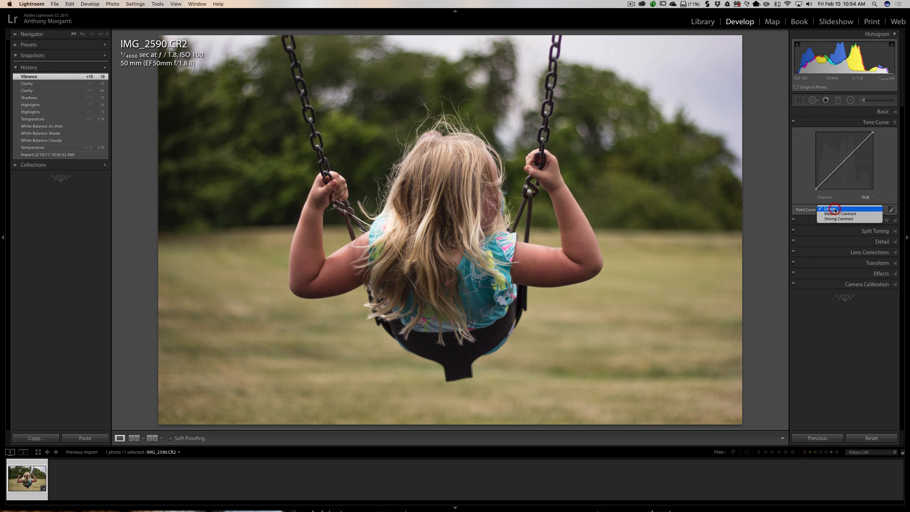
pyautogui.click(835, 214)
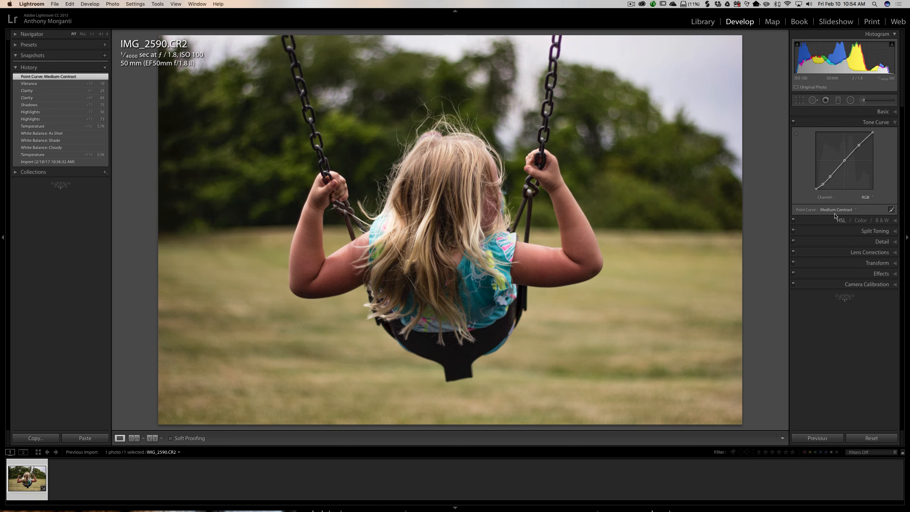
pyautogui.click(881, 111)
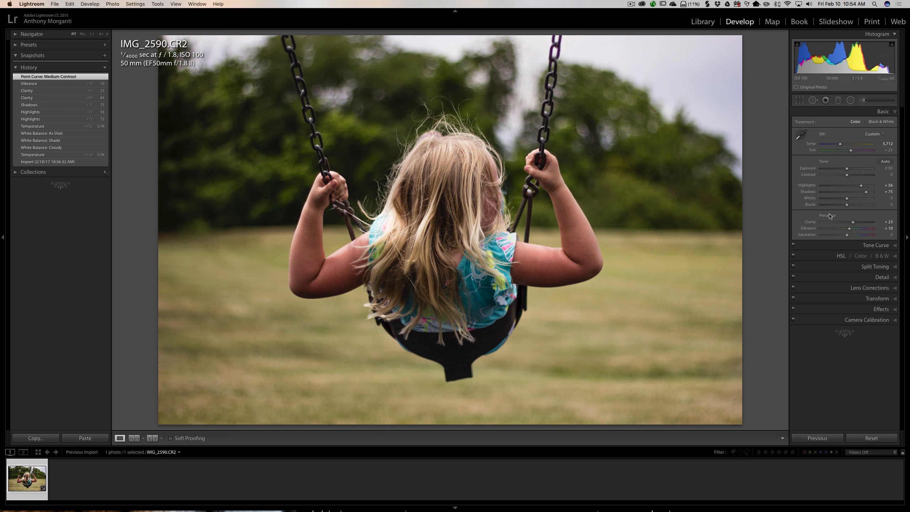
# Turn on chromatic aberration removal and lens profile corrections for the photo
pyautogui.click(877, 288)
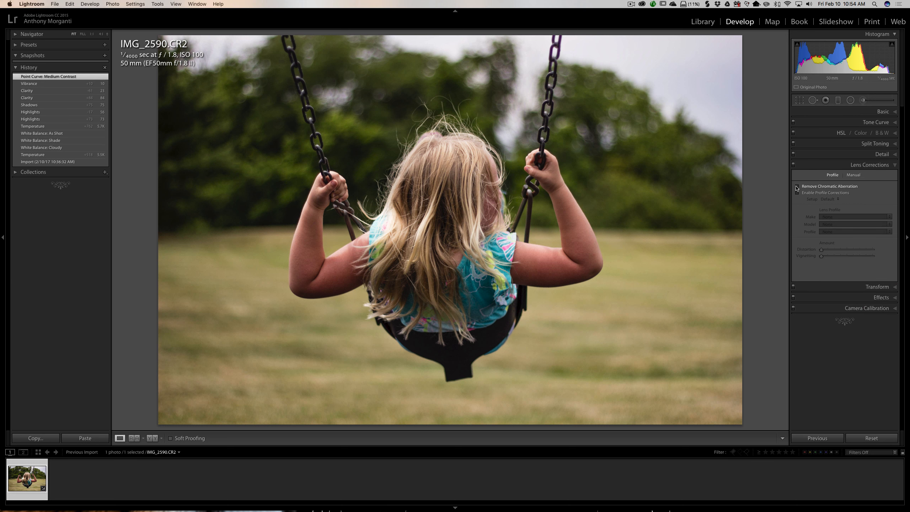
pyautogui.click(798, 186)
pyautogui.click(798, 193)
pyautogui.click(878, 165)
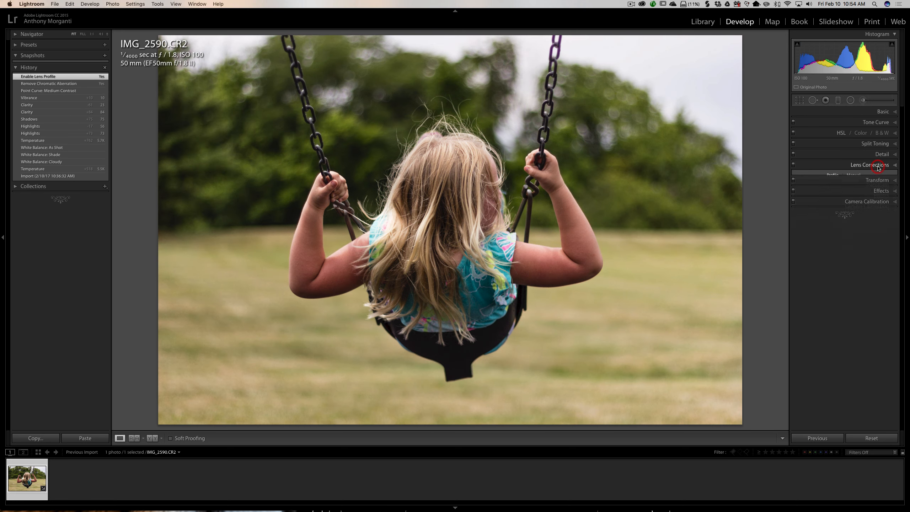
# Compare the photo with and without the lens profile corrections several times, leaving them enabled
pyautogui.click(862, 165)
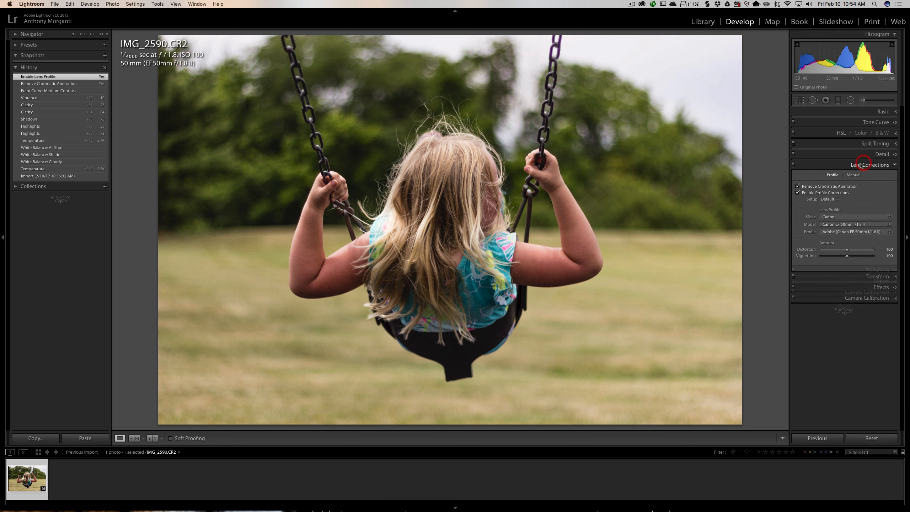
pyautogui.click(798, 193)
pyautogui.click(798, 193)
pyautogui.click(798, 193)
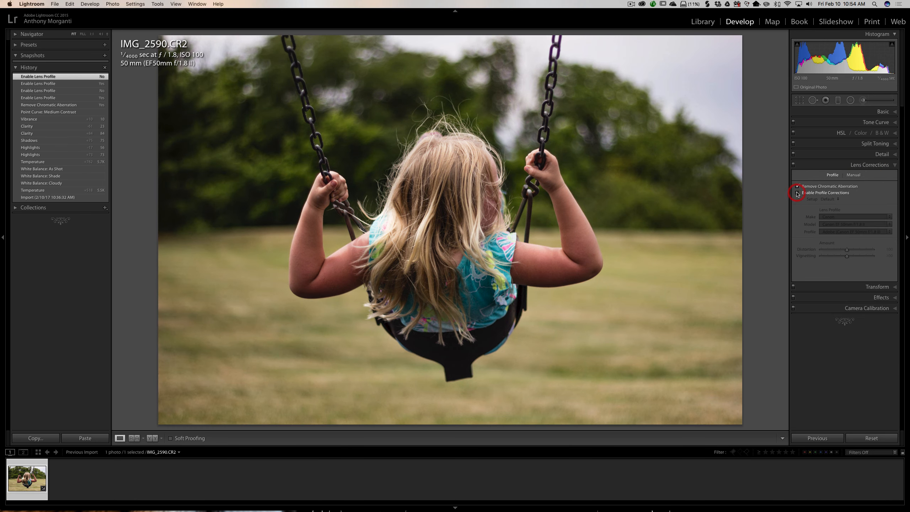
pyautogui.click(798, 193)
pyautogui.click(797, 193)
pyautogui.click(797, 193)
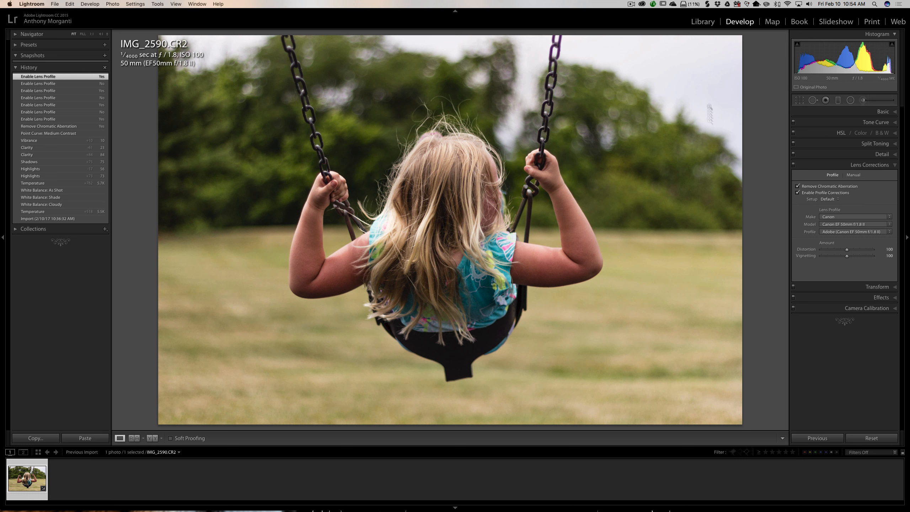
pyautogui.click(798, 194)
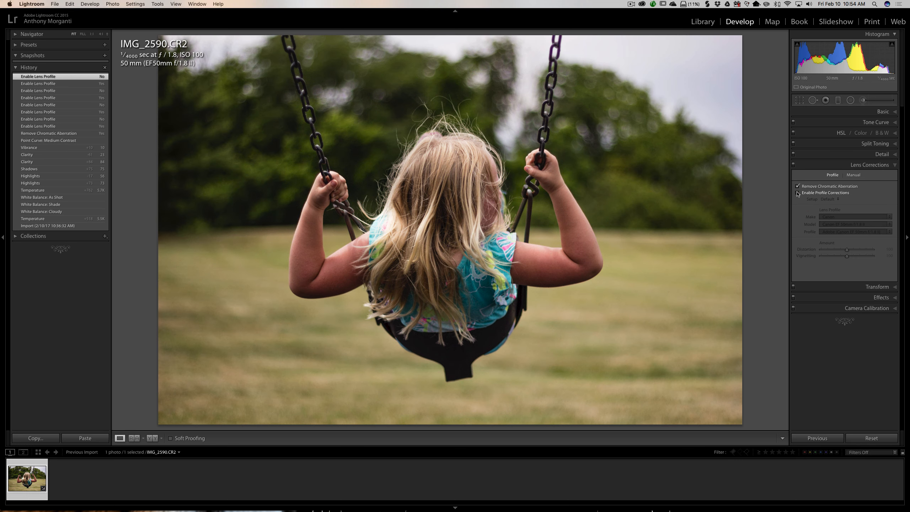
pyautogui.click(798, 194)
pyautogui.click(798, 194)
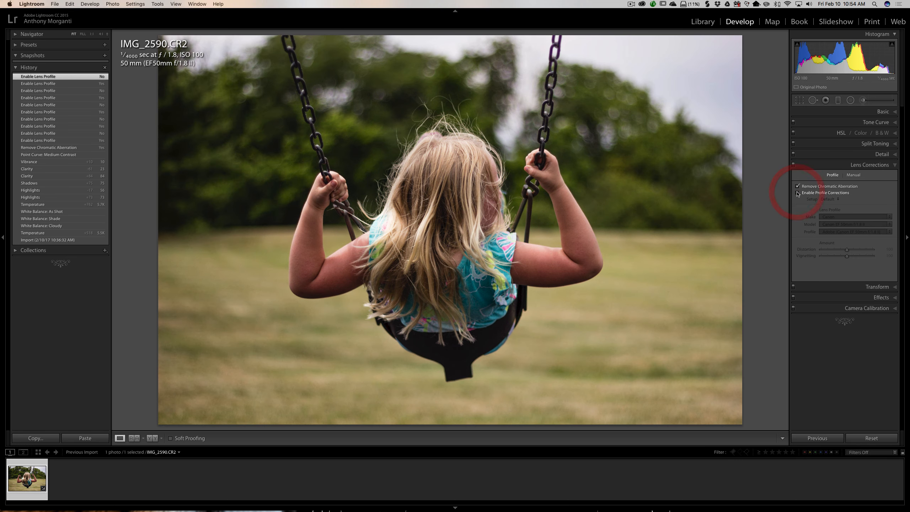
pyautogui.click(799, 194)
pyautogui.click(871, 165)
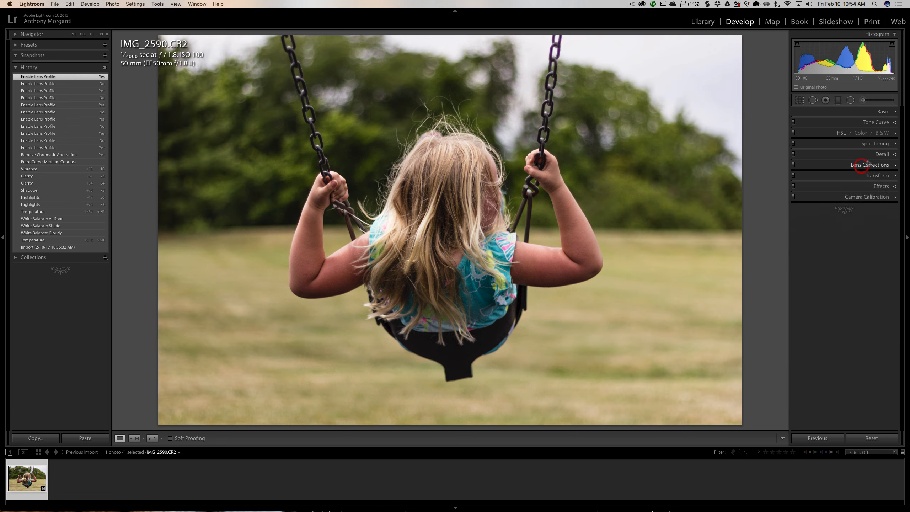
# Automatically set the photo's white and black points, giving Whites +11 and Blacks -18
pyautogui.click(883, 112)
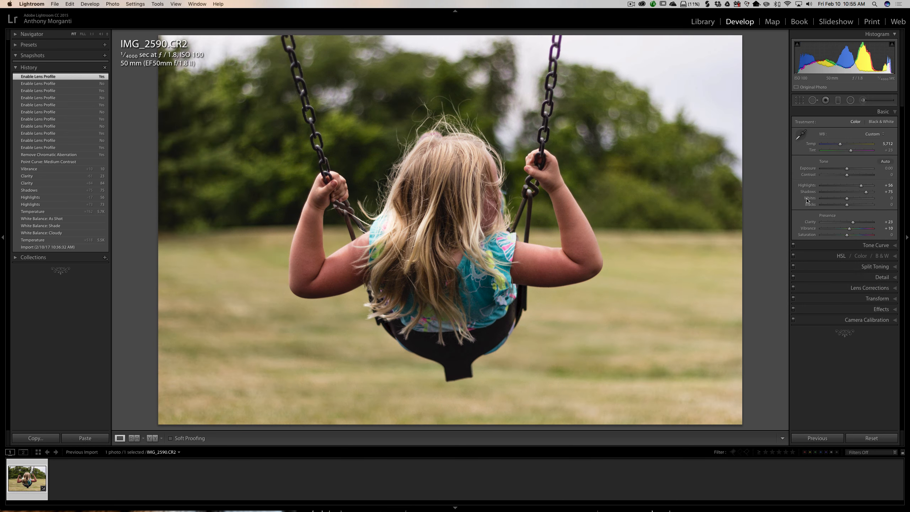
pyautogui.press('shift')
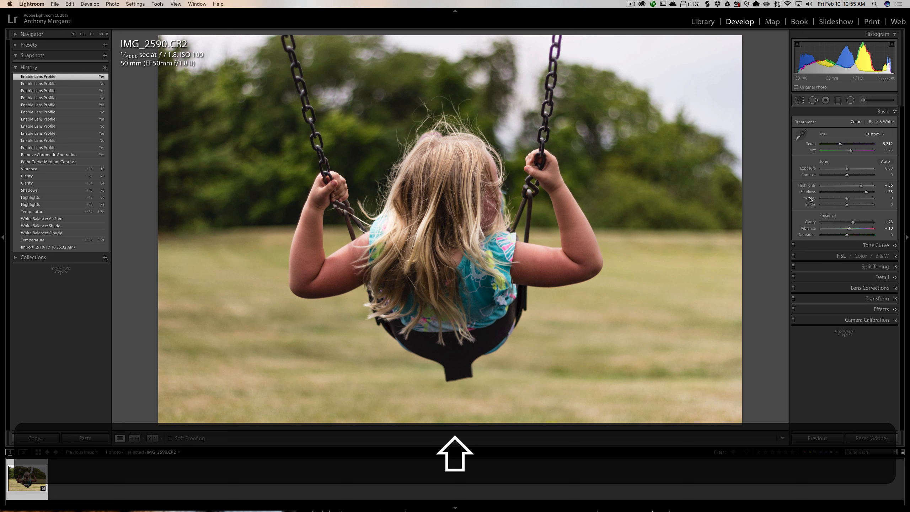
pyautogui.keyDown('shift'); pyautogui.doubleClick(810, 199); pyautogui.keyUp('shift')
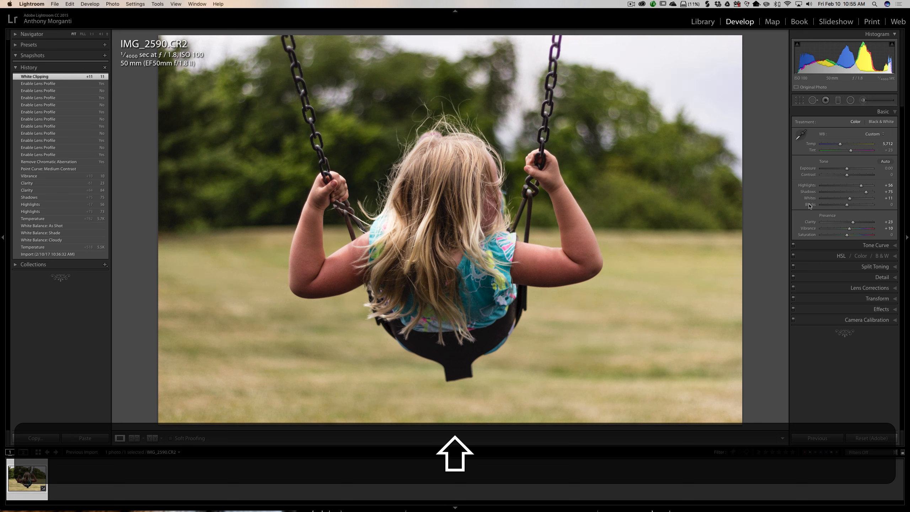
pyautogui.keyDown('shift'); pyautogui.doubleClick(809, 205); pyautogui.keyUp('shift')
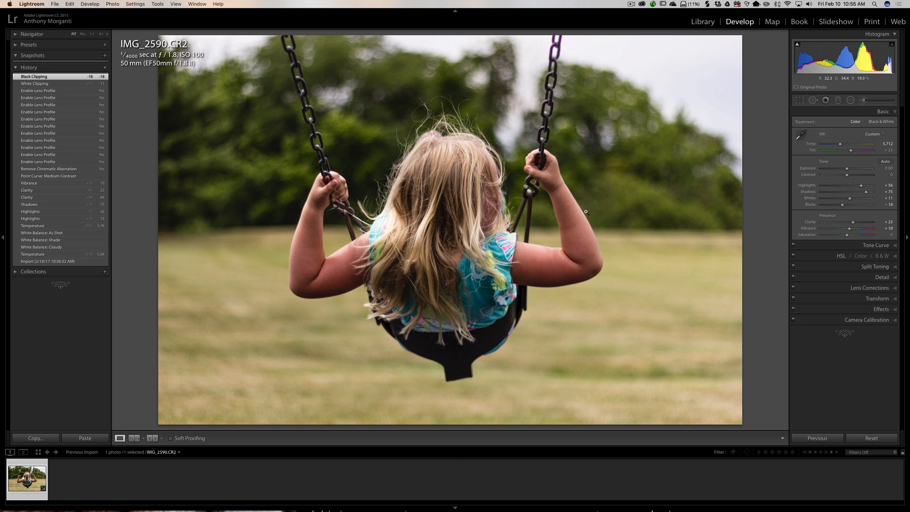
# Start a new radial filter and reset all its effect sliders to zero
pyautogui.click(852, 100)
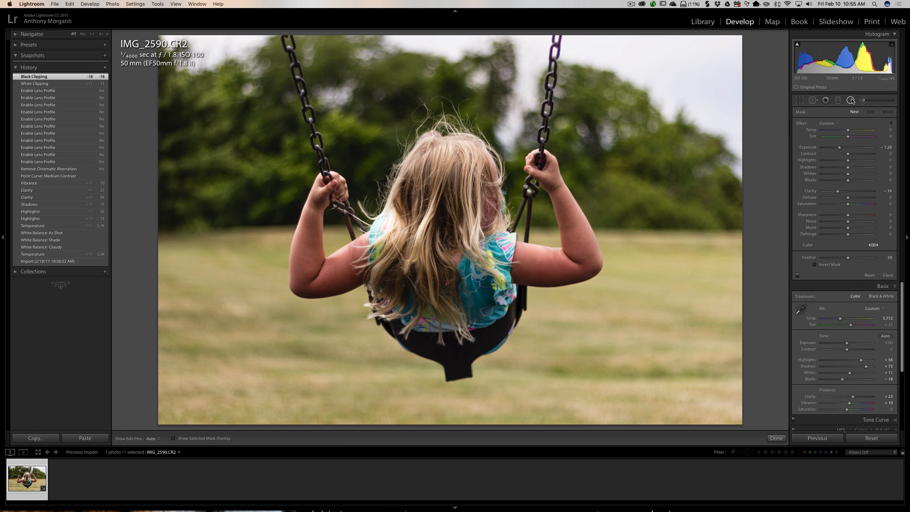
pyautogui.doubleClick(802, 124)
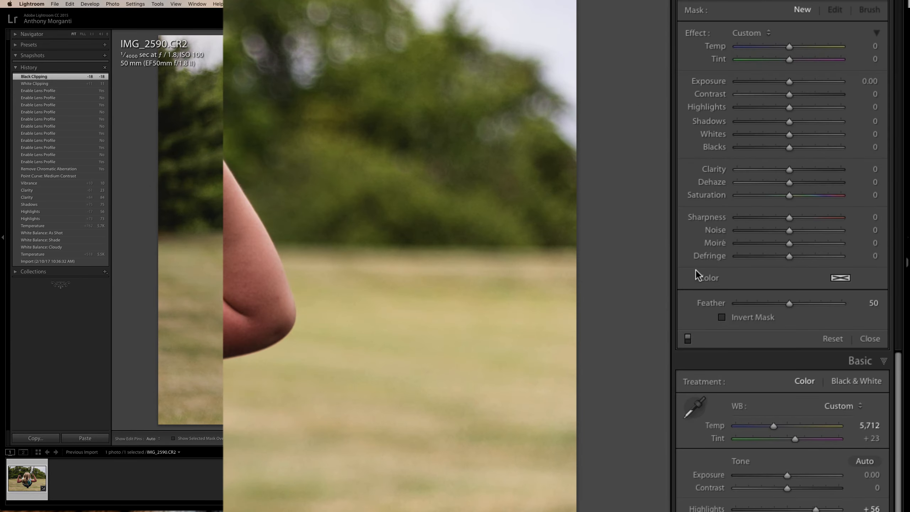
# Give the radial filter a strongly saturated yellow colour at about hue 58 and set its exposure to 1.26
pyautogui.click(840, 279)
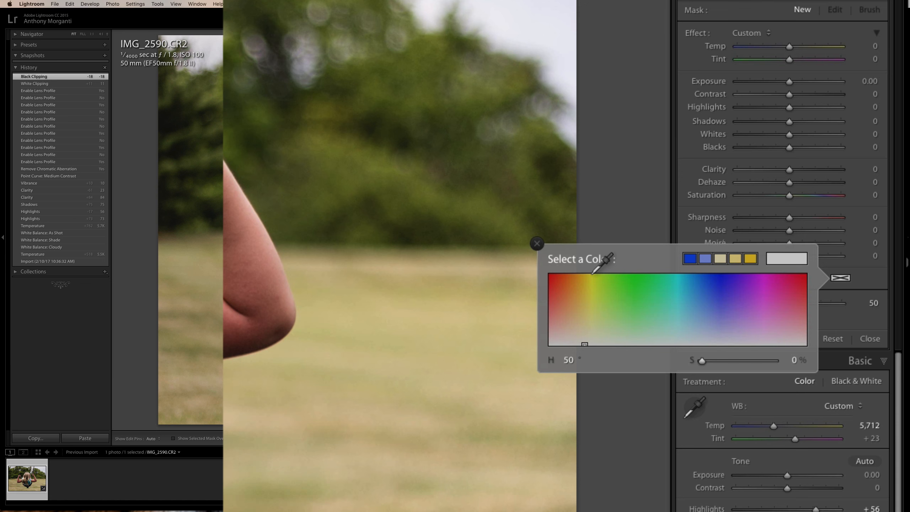
pyautogui.click(590, 274)
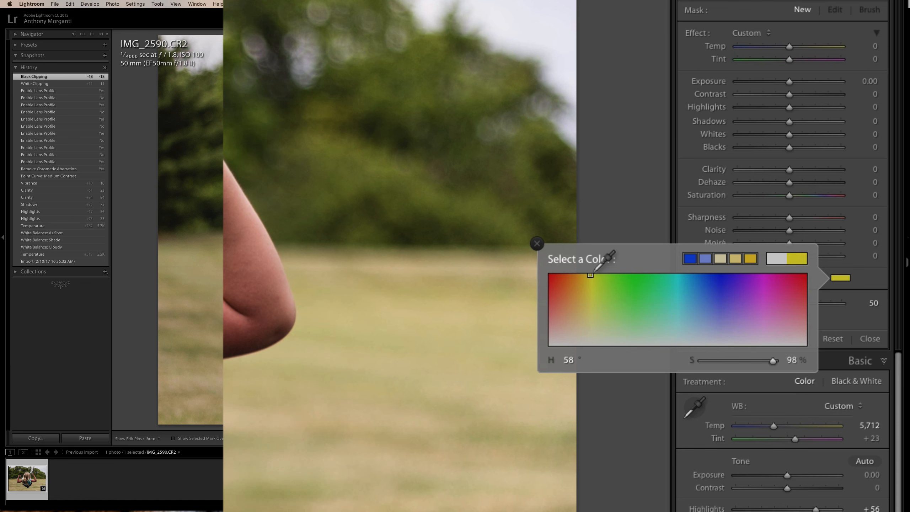
pyautogui.click(590, 276)
pyautogui.moveTo(590, 275); pyautogui.dragTo(591, 274)
pyautogui.click(537, 244)
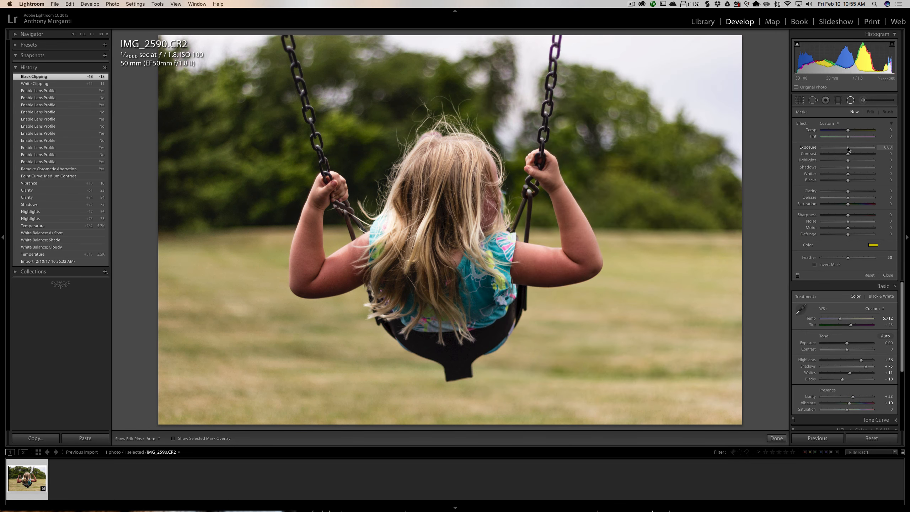
pyautogui.moveTo(848, 147); pyautogui.dragTo(853, 148)
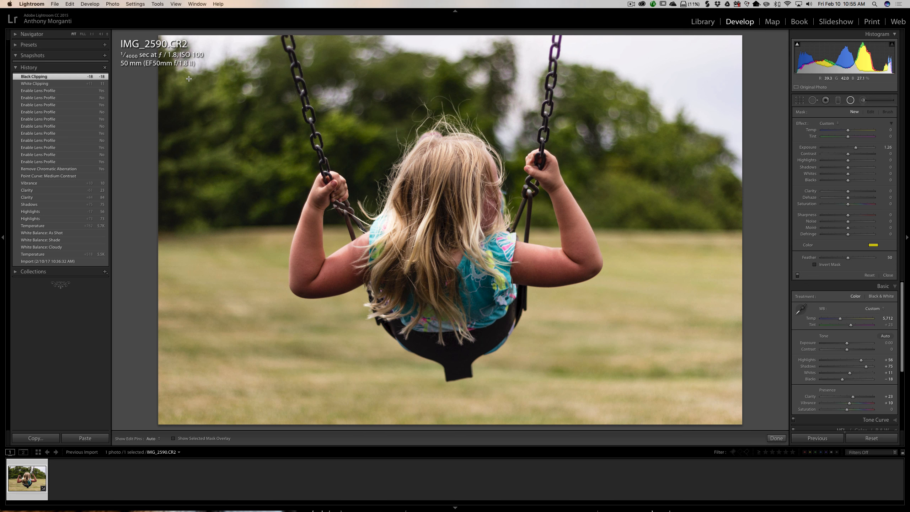
# Draw a large radial filter in the photo's upper left, invert its mask, and centre it just beside the left swing chain
pyautogui.moveTo(189, 79); pyautogui.dragTo(426, 283)
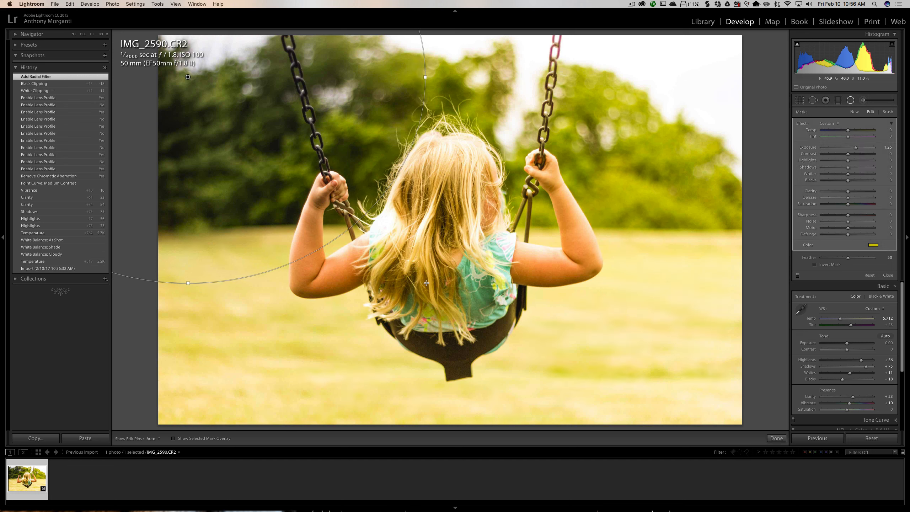
pyautogui.moveTo(186, 78); pyautogui.dragTo(291, 92)
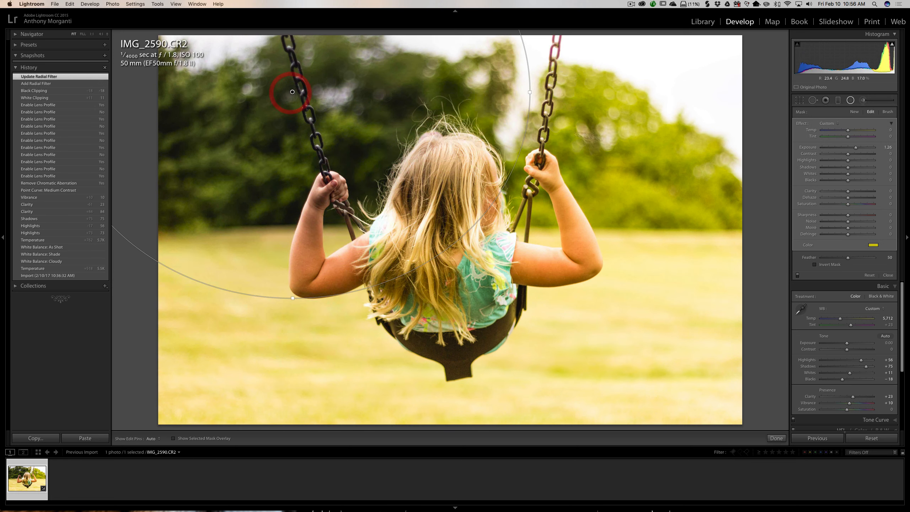
pyautogui.click(816, 265)
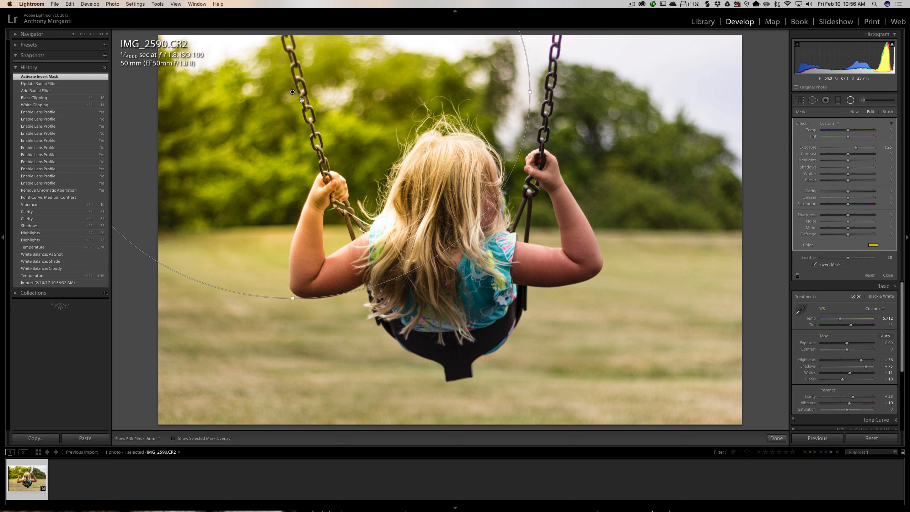
pyautogui.moveTo(292, 92); pyautogui.dragTo(267, 98)
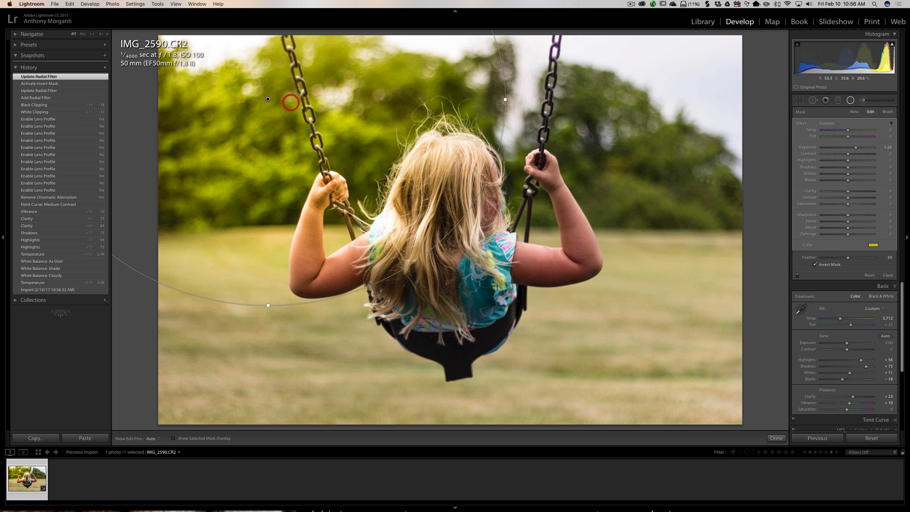
# Set the radial filter's feather to 97, enlarge and reshape its ellipse over most of the photo, and set its exposure to 1.21
pyautogui.moveTo(871, 259)
pyautogui.mouseDown()
pyautogui.moveTo(902, 262)
pyautogui.moveTo(873, 260)
pyautogui.mouseUp()
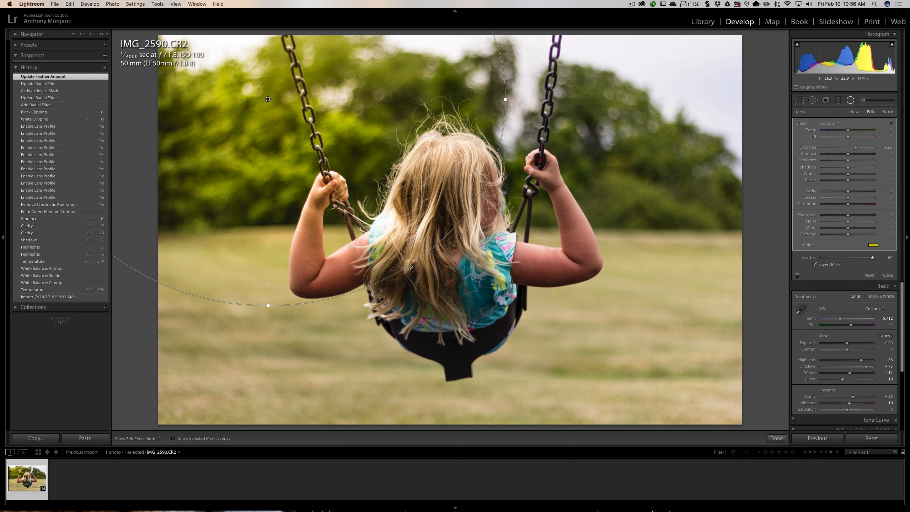
pyautogui.moveTo(268, 305); pyautogui.dragTo(268, 405)
pyautogui.moveTo(505, 99); pyautogui.dragTo(738, 212)
pyautogui.moveTo(757, 147); pyautogui.dragTo(720, 316)
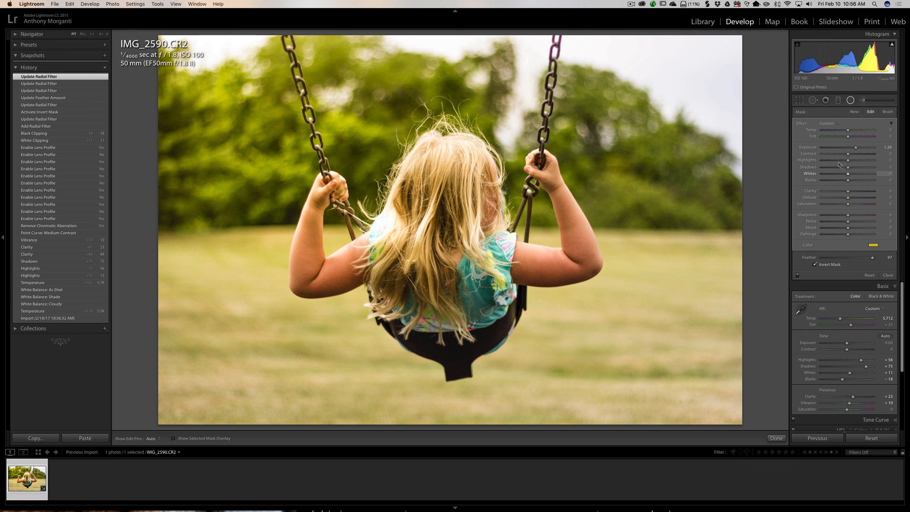
pyautogui.moveTo(856, 147); pyautogui.dragTo(857, 149)
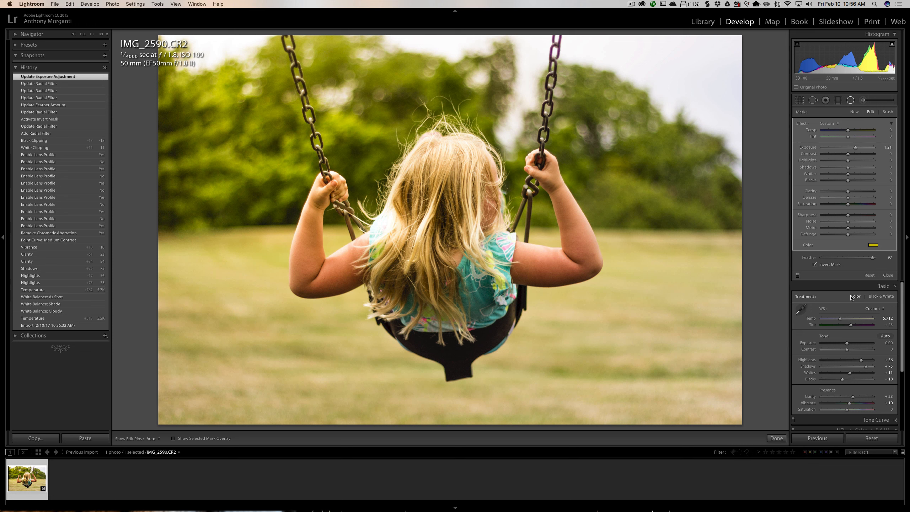
# Set the whole photo's exposure to +0.40 and its white balance temperature to 5,751
pyautogui.scroll(-3, 853, 327)
pyautogui.scroll(3, 853, 327)
pyautogui.moveTo(847, 344); pyautogui.dragTo(849, 344)
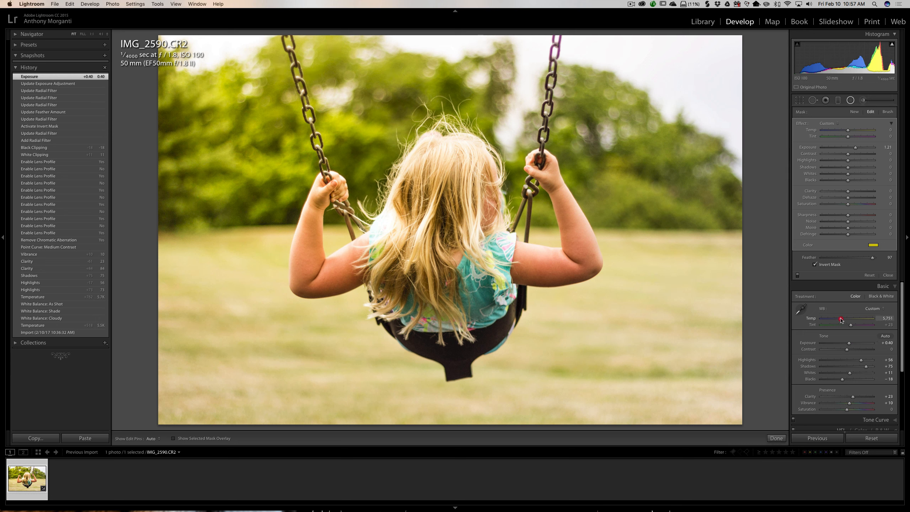
pyautogui.moveTo(841, 319); pyautogui.dragTo(841, 319)
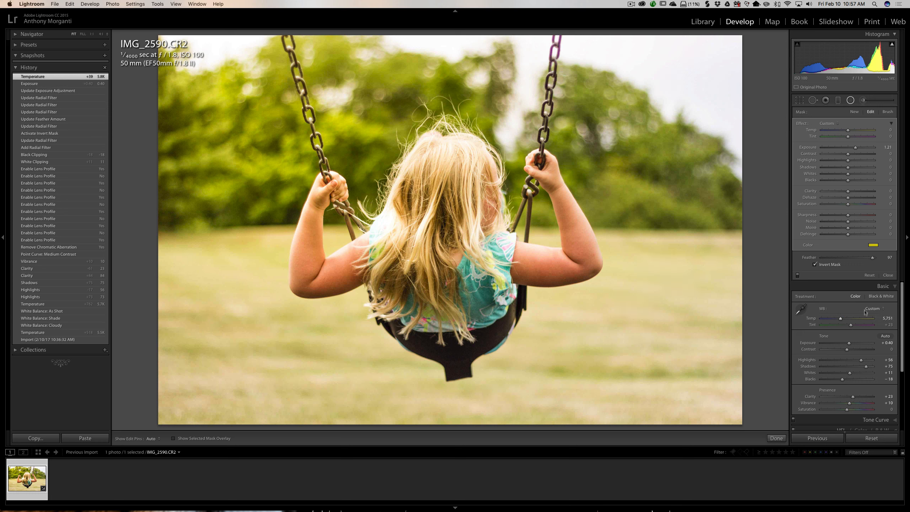
# Set the sun flare radial filter's exposure to 1.67 and finish editing the filter
pyautogui.click(868, 287)
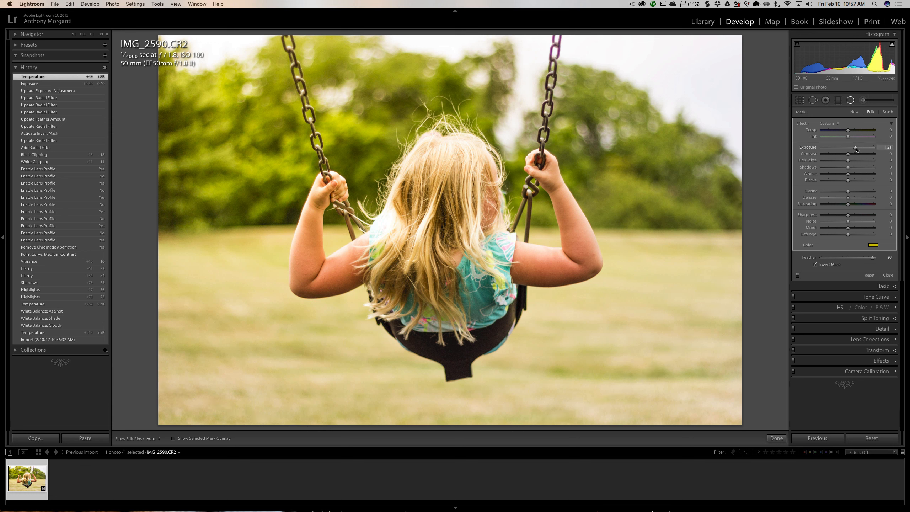
pyautogui.moveTo(857, 149)
pyautogui.mouseDown()
pyautogui.moveTo(869, 150)
pyautogui.moveTo(860, 150)
pyautogui.mouseUp()
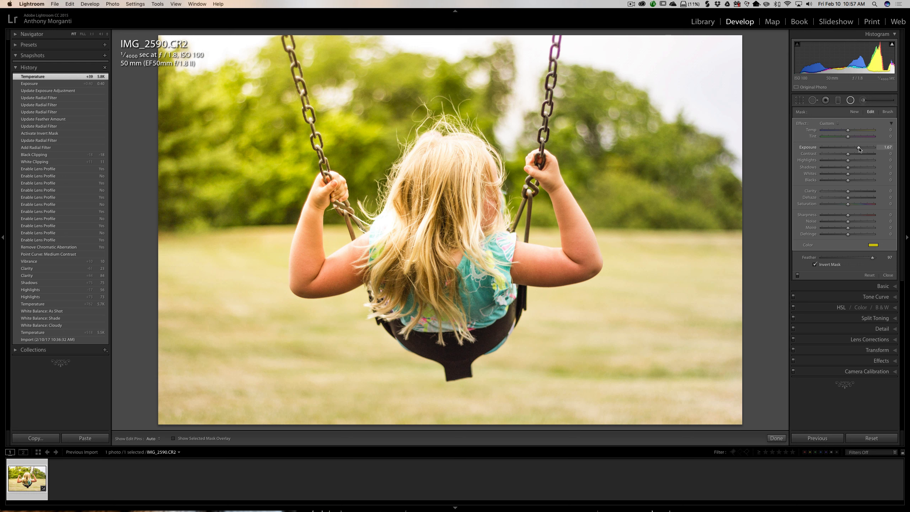
pyautogui.moveTo(860, 150); pyautogui.dragTo(859, 149)
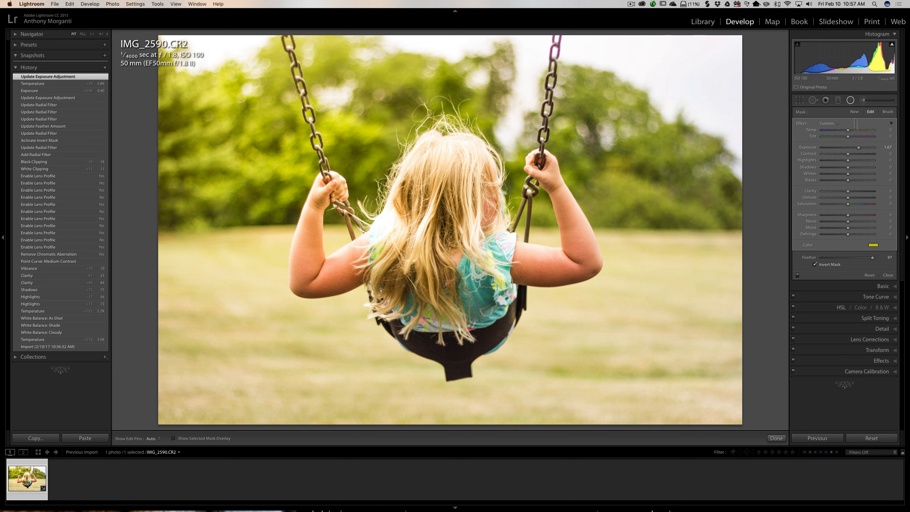
pyautogui.click(850, 100)
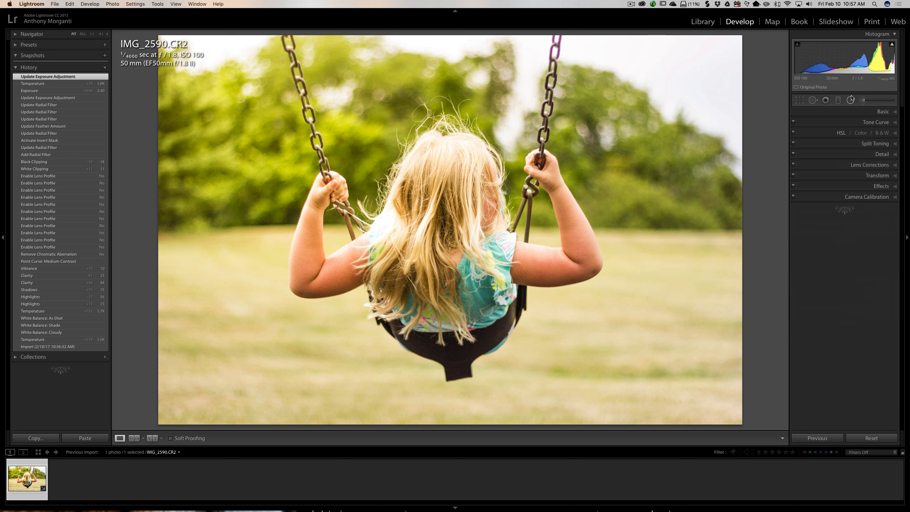
# Set the photo's sharpening amount to 40, judging it close up on the girl's hair
pyautogui.click(893, 154)
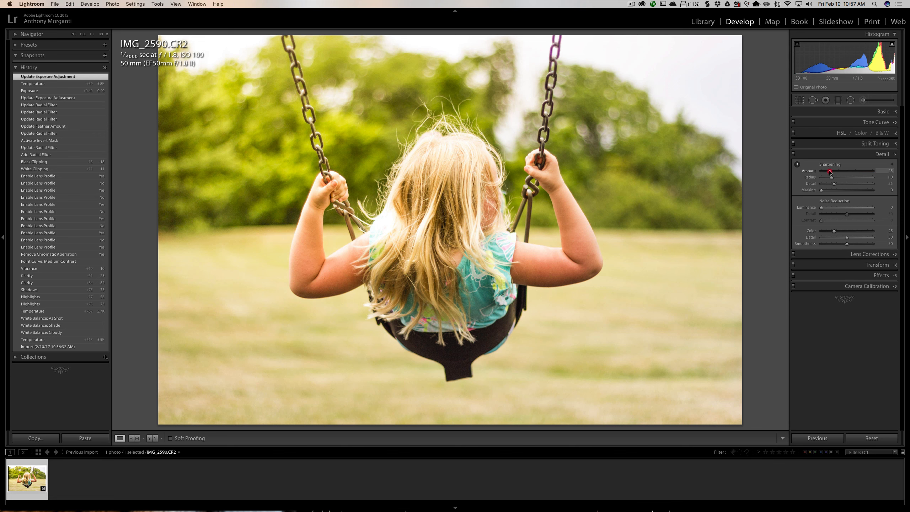
pyautogui.moveTo(830, 172); pyautogui.dragTo(837, 171)
pyautogui.click(497, 167)
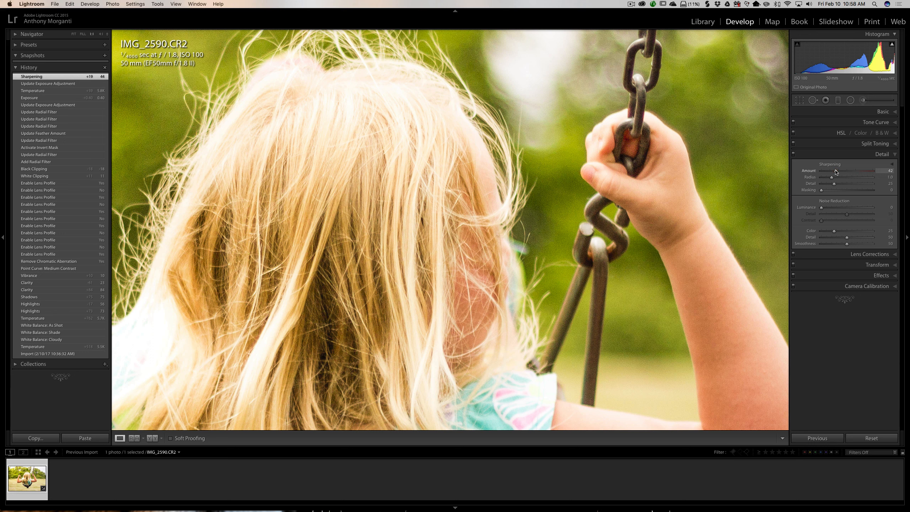
pyautogui.moveTo(835, 172); pyautogui.dragTo(835, 171)
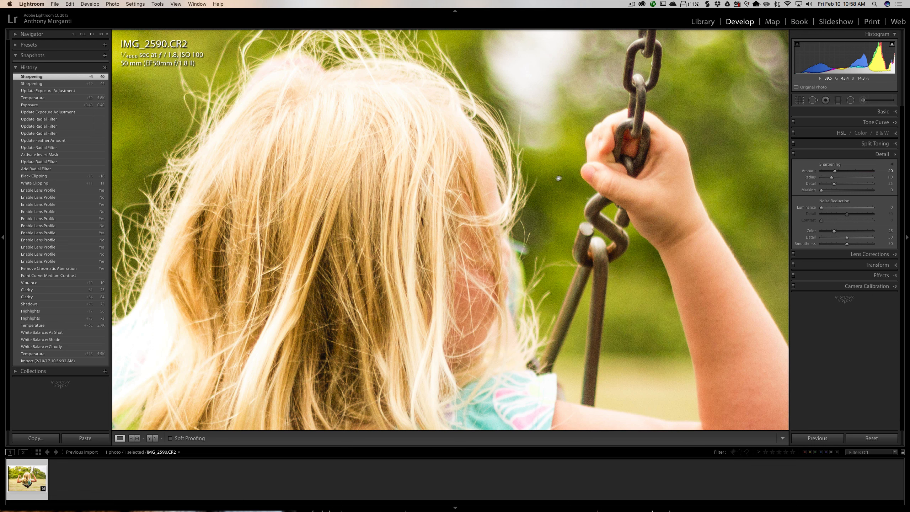
# Try several luminance noise reduction strengths on the close-up, settle on 69, and return to the full photo
pyautogui.moveTo(822, 208); pyautogui.dragTo(858, 210)
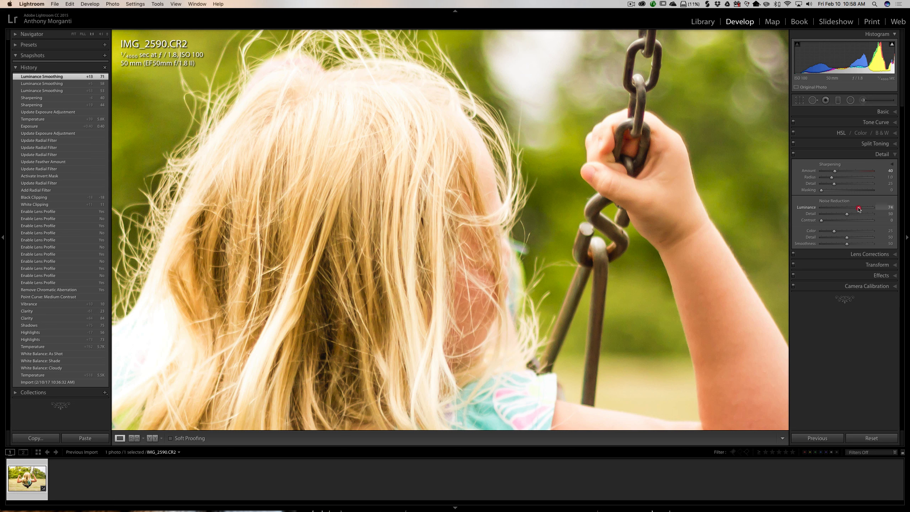
pyautogui.moveTo(860, 209); pyautogui.dragTo(860, 209)
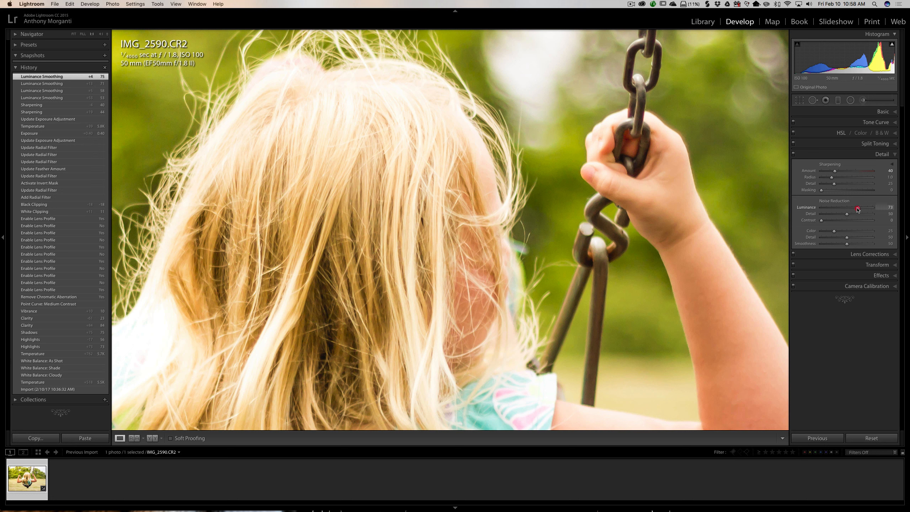
pyautogui.moveTo(856, 210); pyautogui.dragTo(854, 209)
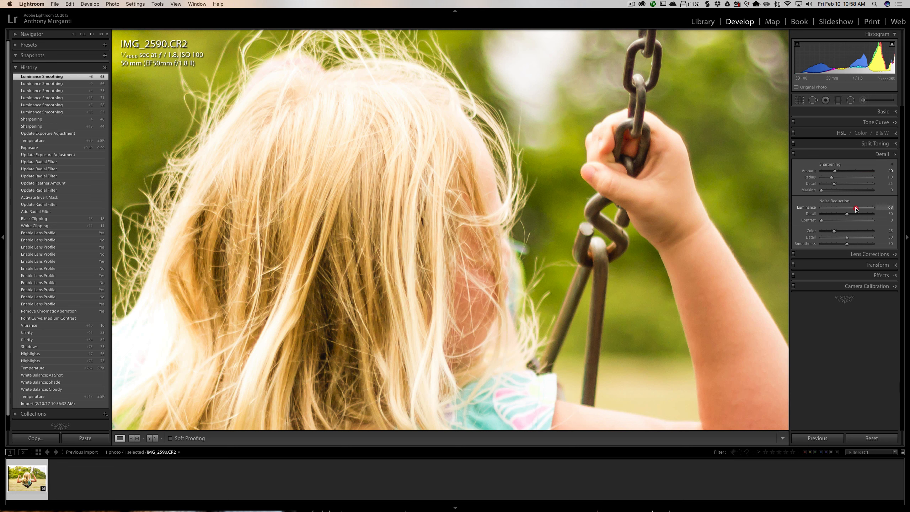
pyautogui.moveTo(857, 208); pyautogui.dragTo(857, 209)
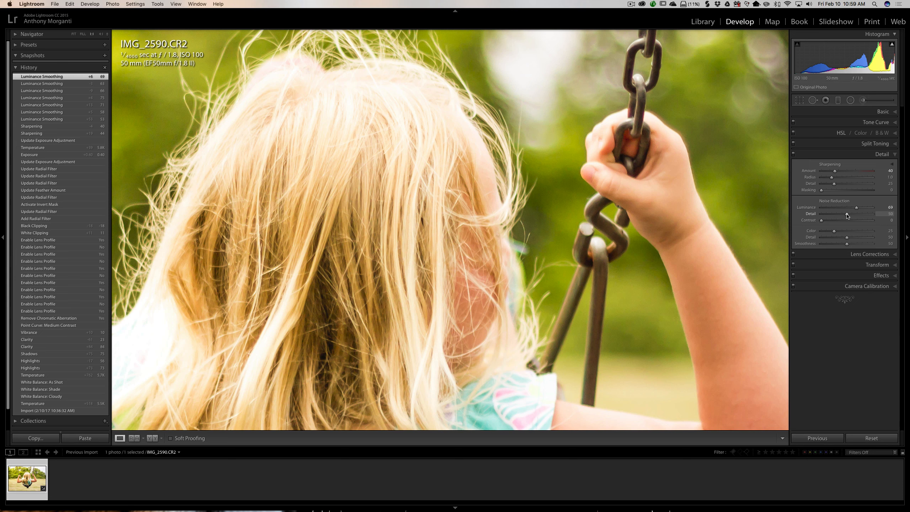
pyautogui.click(458, 186)
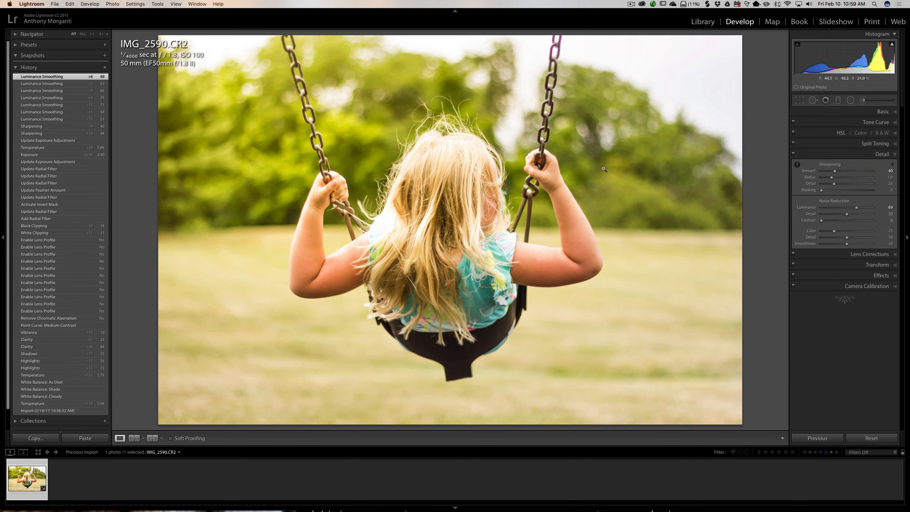
pyautogui.click(873, 155)
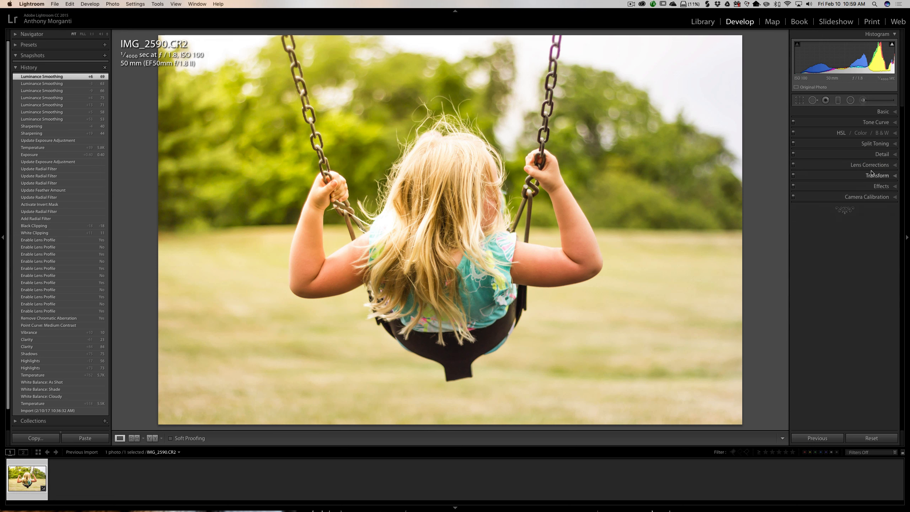
# Try lighter and darker post-crop vignettes, including amounts of -33 and -21, and reset the amount to 0
pyautogui.click(881, 186)
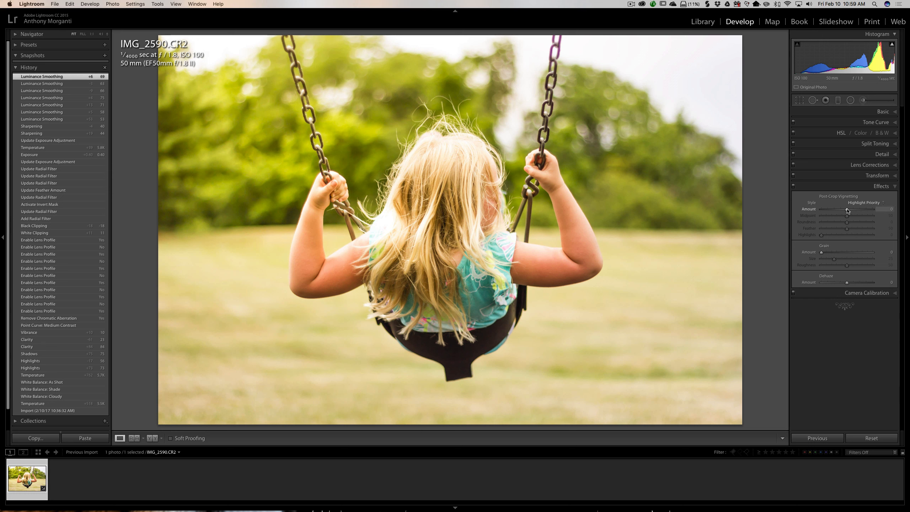
pyautogui.moveTo(847, 210); pyautogui.dragTo(855, 210)
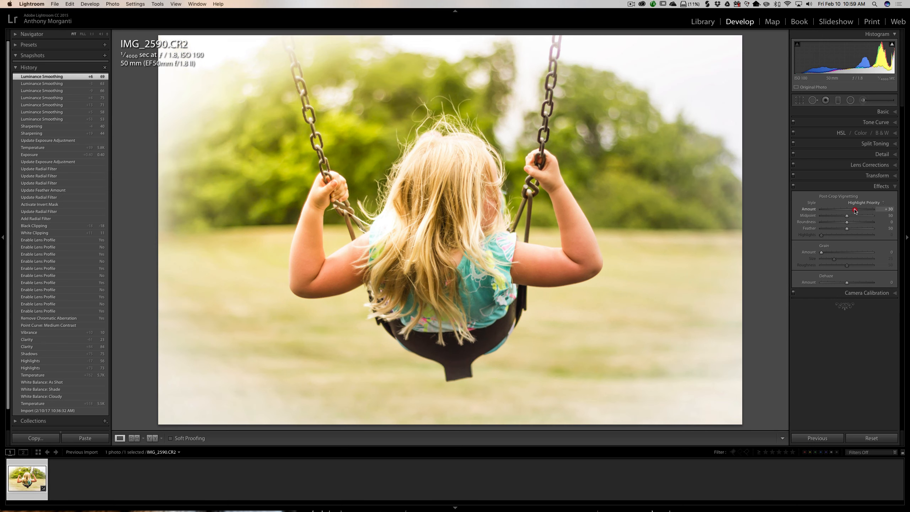
pyautogui.moveTo(854, 210); pyautogui.dragTo(839, 211)
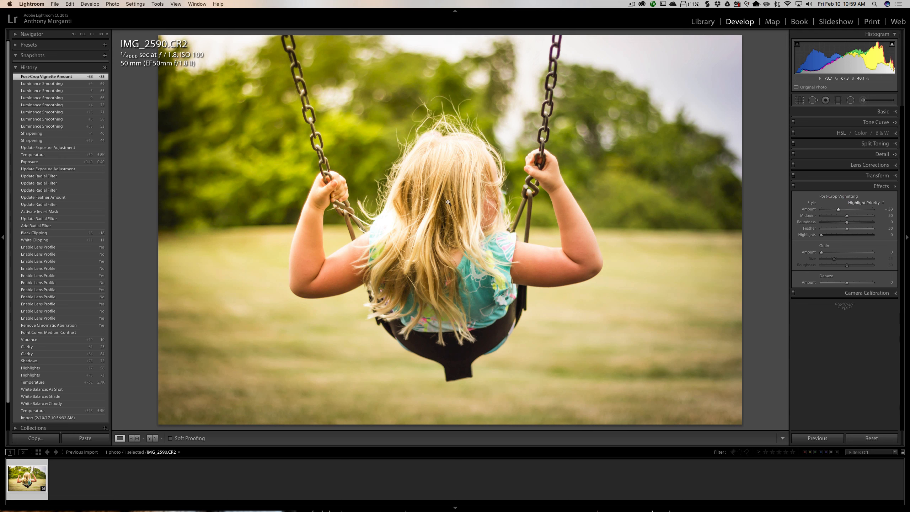
pyautogui.moveTo(838, 210); pyautogui.dragTo(842, 211)
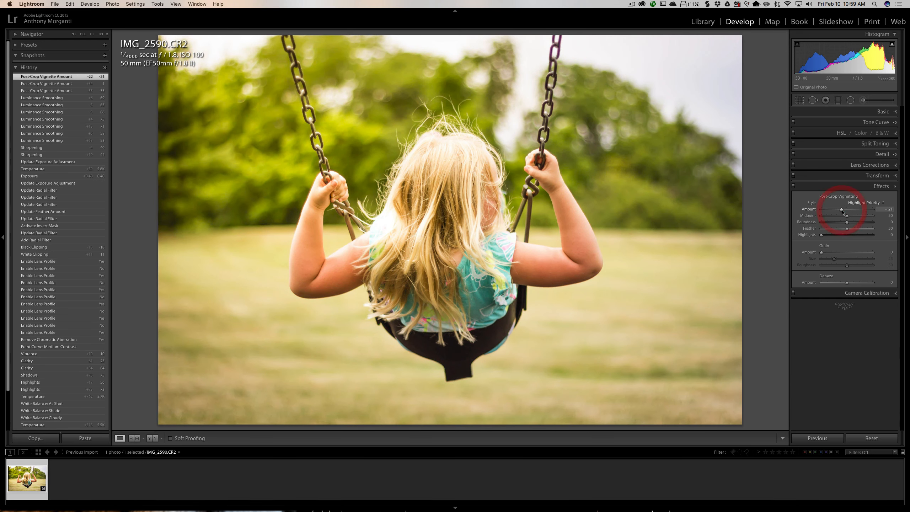
pyautogui.doubleClick(809, 210)
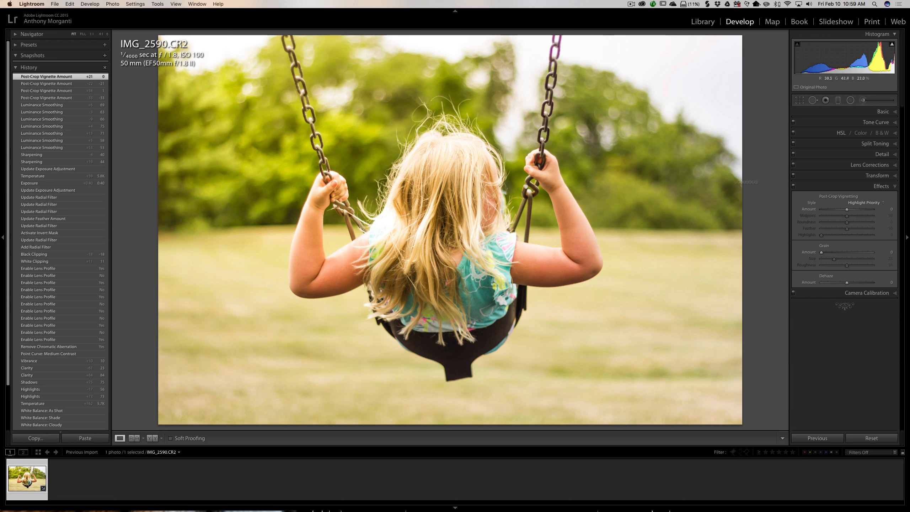
pyautogui.click(866, 186)
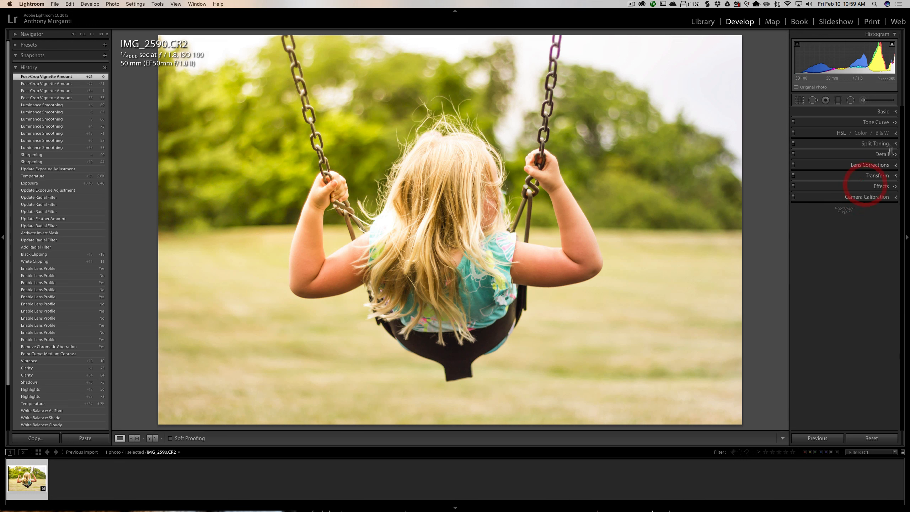
# Start a new adjustment brush with all effects reset and set its exposure to about -1.05
pyautogui.click(864, 101)
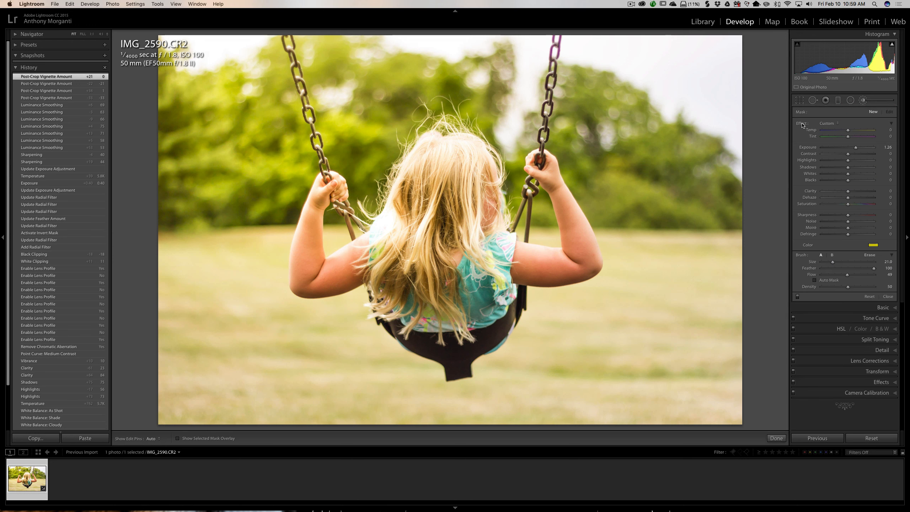
pyautogui.doubleClick(802, 124)
pyautogui.moveTo(848, 147); pyautogui.dragTo(841, 149)
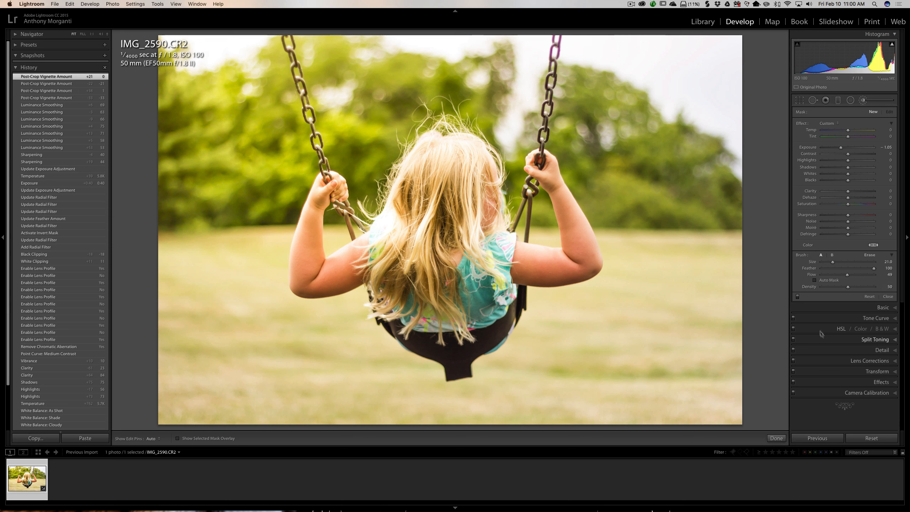
# Enlarge the brush to size 47 and paint the darkening from the photo's upper right to its lower left, hiding the edit pins
pyautogui.scroll(4, 679, 79)
pyautogui.scroll(9, 708, 100)
pyautogui.scroll(4, 713, 94)
pyautogui.moveTo(695, 78)
pyautogui.mouseDown()
pyautogui.moveTo(707, 154)
pyautogui.moveTo(702, 372)
pyautogui.moveTo(597, 389)
pyautogui.moveTo(362, 397)
pyautogui.moveTo(247, 390)
pyautogui.moveTo(172, 364)
pyautogui.mouseUp()
pyautogui.press('h')
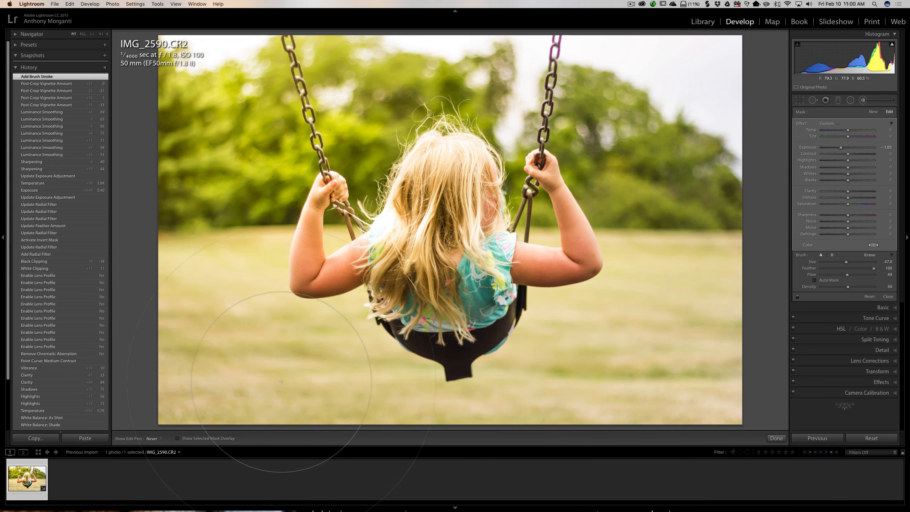
# Paint further darkening over the photo's right side, upper-right sky and lower edge with flow at 100, and delete the whole brush adjustment
pyautogui.moveTo(646, 374)
pyautogui.mouseDown()
pyautogui.moveTo(678, 360)
pyautogui.moveTo(696, 278)
pyautogui.moveTo(719, 99)
pyautogui.moveTo(711, 69)
pyautogui.mouseUp()
pyautogui.click(710, 65)
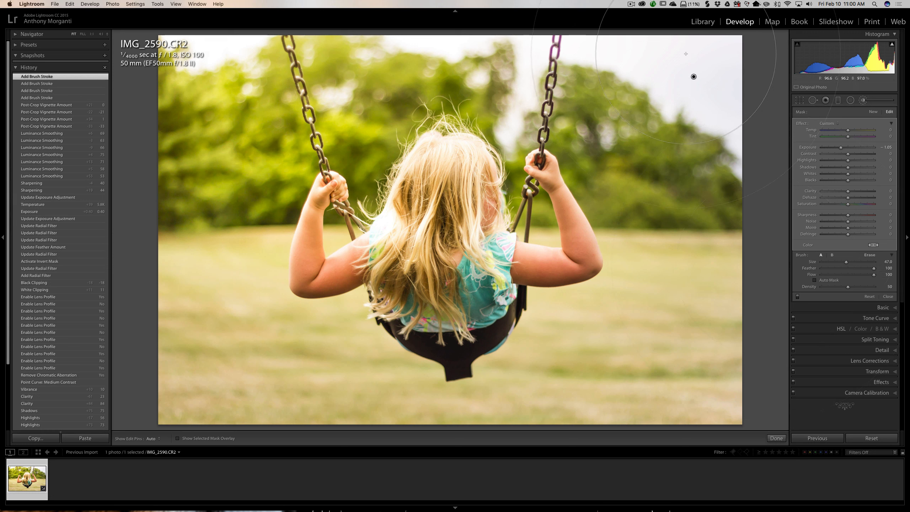
pyautogui.press('h')
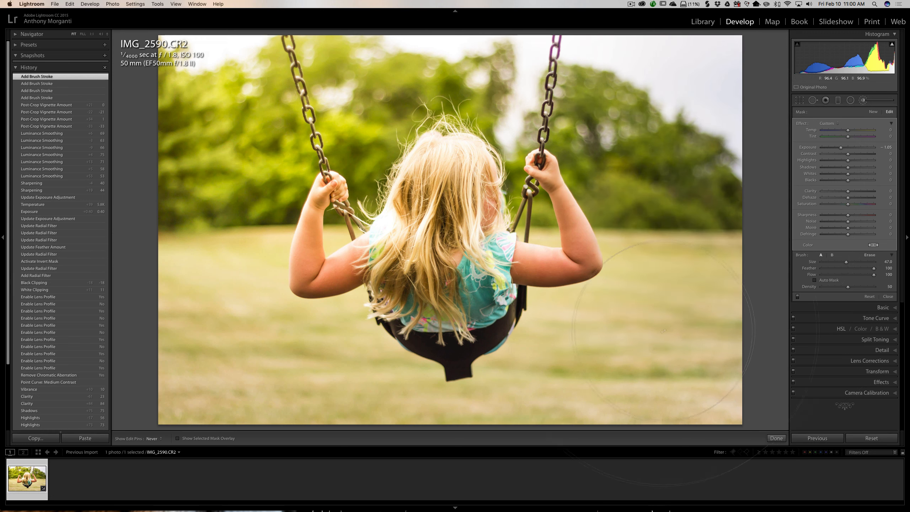
pyautogui.moveTo(476, 398); pyautogui.dragTo(201, 395)
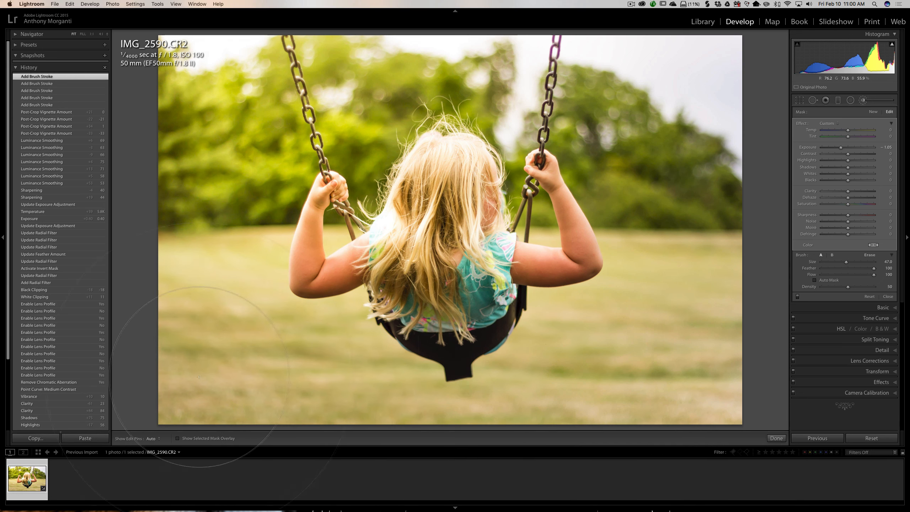
pyautogui.press('h')
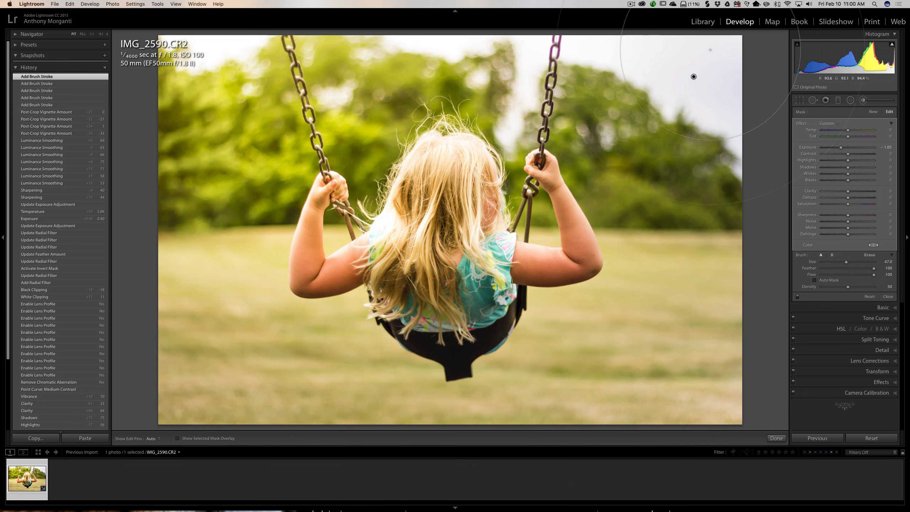
pyautogui.press('Delete')
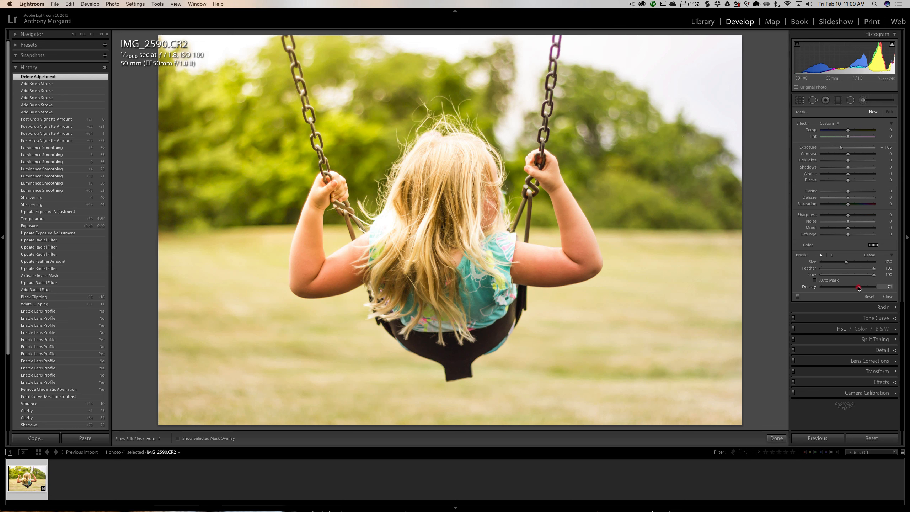
# Set the brush to exposure -4.00, size 5, feather 0 and density 100, and paint a short vertical test stroke in the upper-right sky
pyautogui.moveTo(858, 288); pyautogui.dragTo(859, 288)
pyautogui.moveTo(855, 288); pyautogui.dragTo(848, 288)
pyautogui.scroll(-5, 667, 118)
pyautogui.scroll(-9, 666, 118)
pyautogui.moveTo(874, 268); pyautogui.dragTo(790, 267)
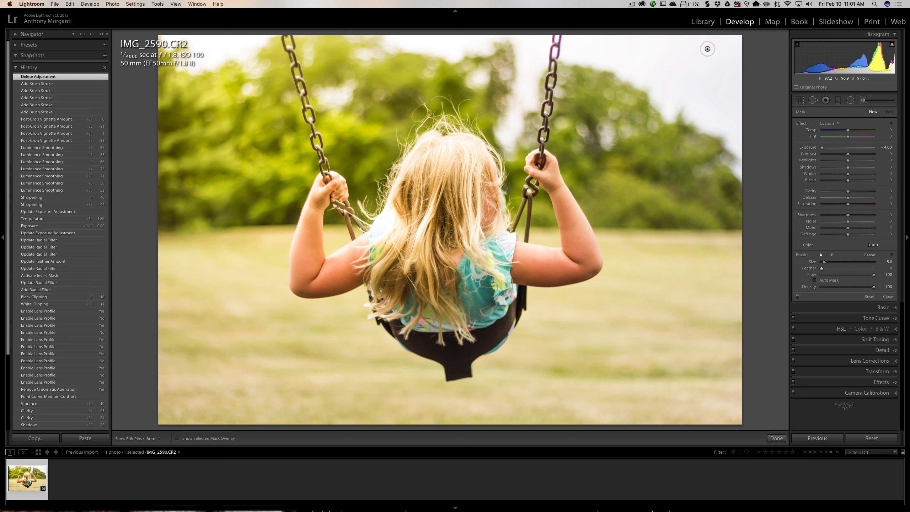
pyautogui.moveTo(706, 54); pyautogui.dragTo(706, 103)
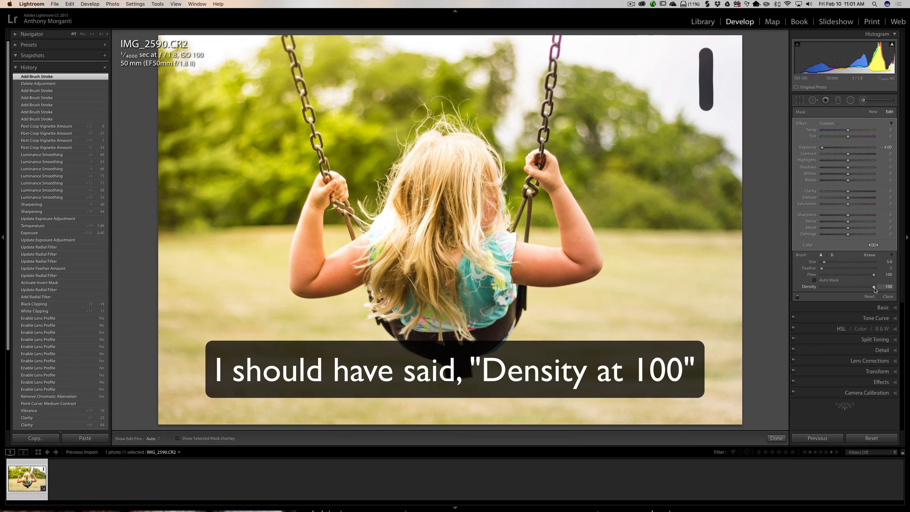
# Start a new brush adjustment with density 50 and paint a second vertical test stroke just left of the dark one
pyautogui.click(873, 113)
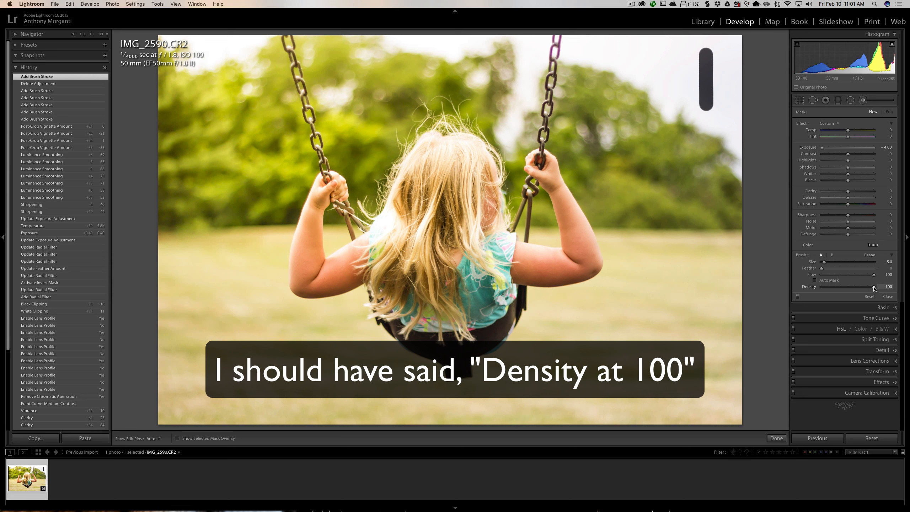
pyautogui.moveTo(874, 288); pyautogui.dragTo(846, 287)
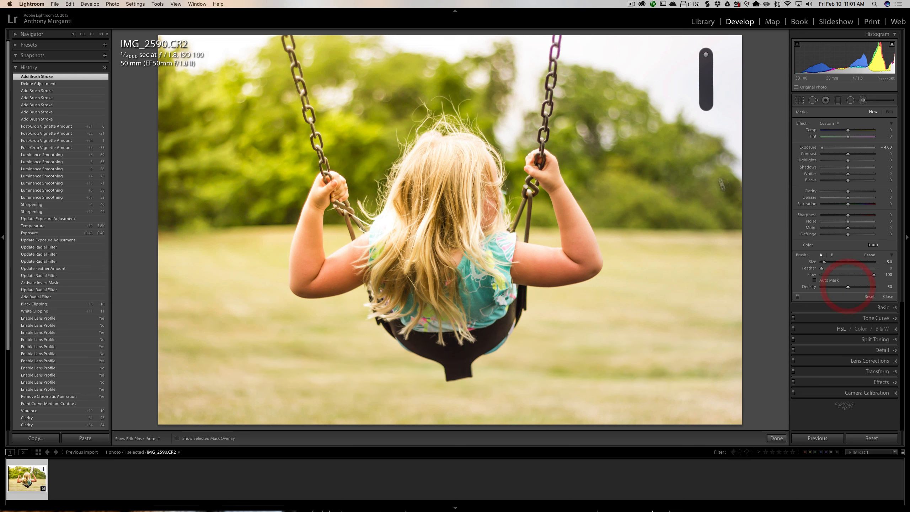
pyautogui.press('h')
pyautogui.moveTo(677, 53); pyautogui.dragTo(678, 109)
# Reduce the brush to size 4 and paint over the density-50 test stroke again from top to bottom
pyautogui.press('[')
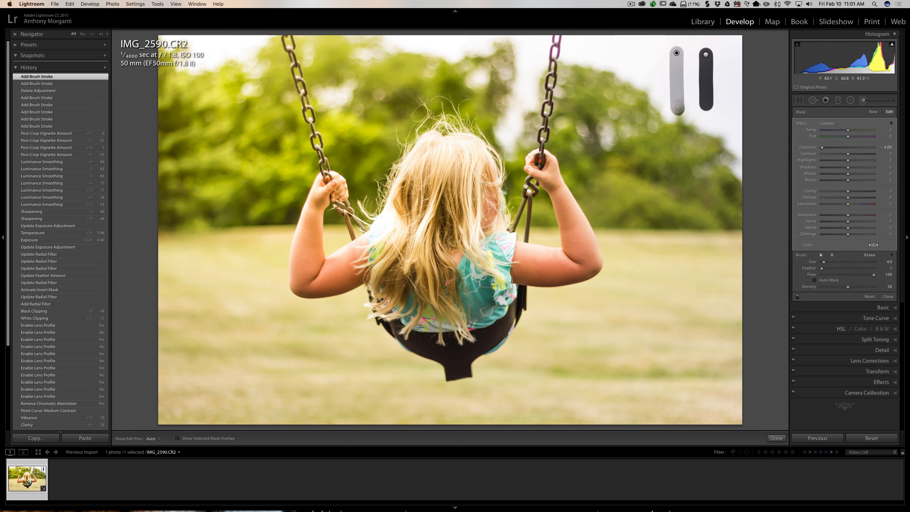
pyautogui.press('h')
pyautogui.click(677, 55)
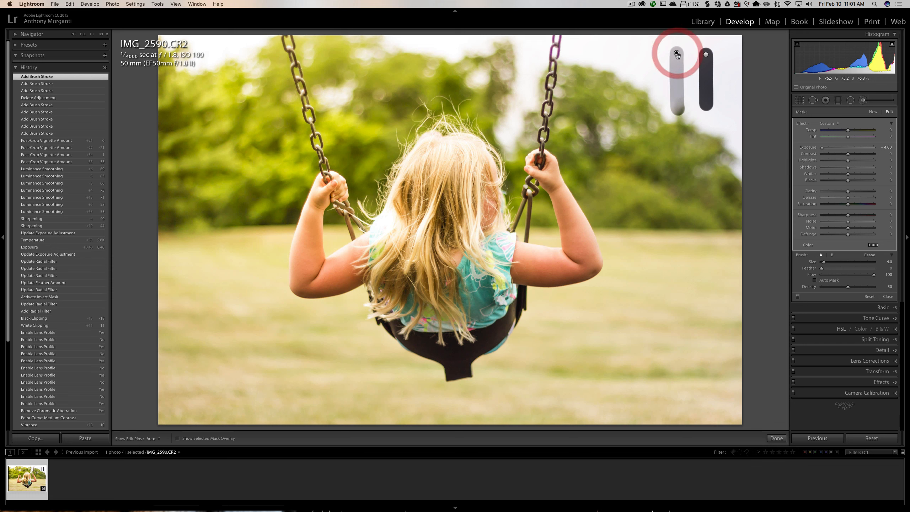
pyautogui.click(678, 109)
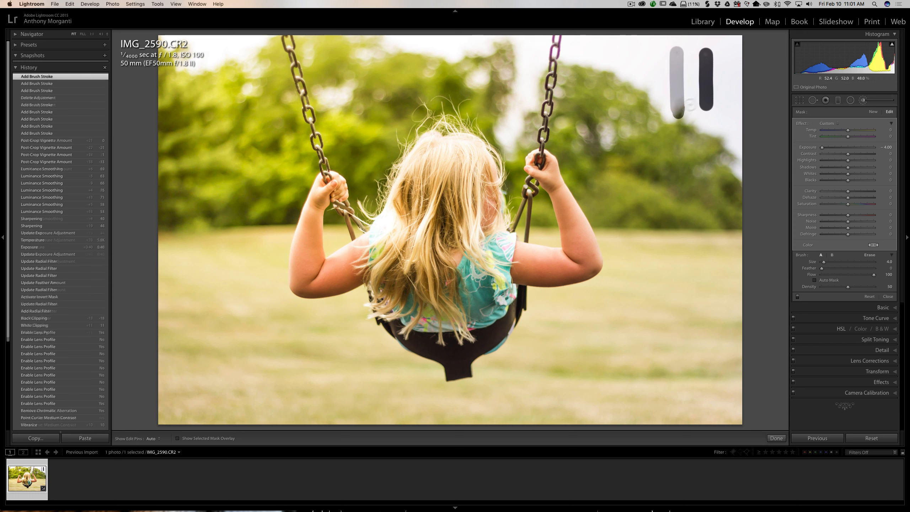
pyautogui.press('h')
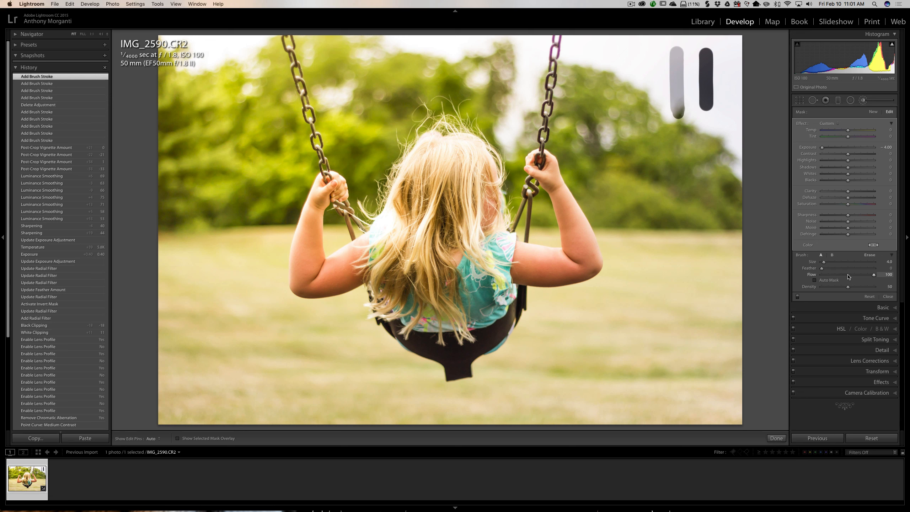
# Start another brush adjustment with density 100 and flow 50, and build up a third vertical test stroke with repeated passes
pyautogui.moveTo(848, 288); pyautogui.dragTo(878, 289)
pyautogui.click(874, 113)
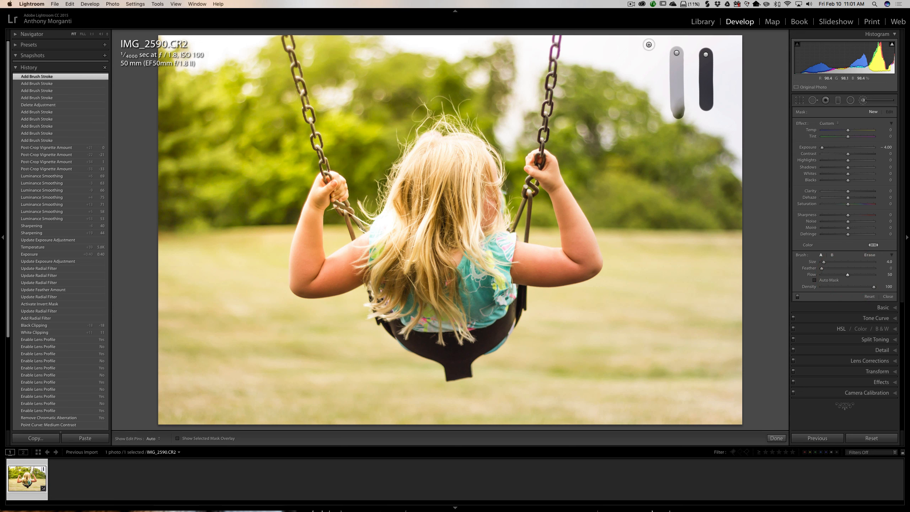
pyautogui.moveTo(651, 43); pyautogui.dragTo(651, 44)
pyautogui.moveTo(650, 59); pyautogui.dragTo(652, 89)
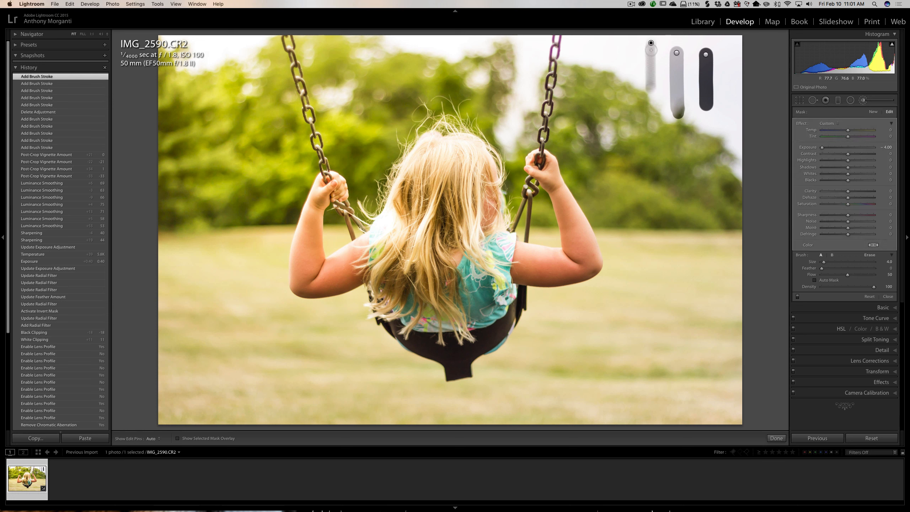
pyautogui.moveTo(651, 50); pyautogui.dragTo(654, 85)
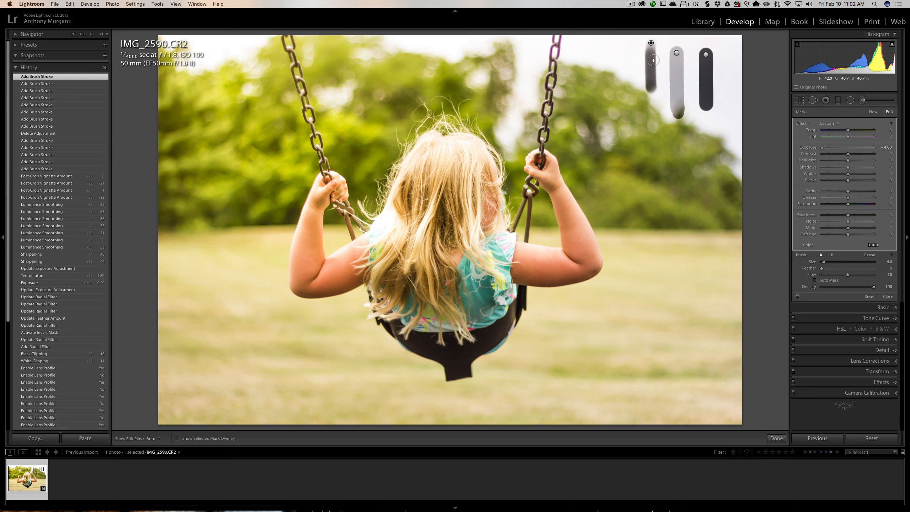
# Delete all three vertical test strokes from the upper-right sky
pyautogui.press('BackSpace')
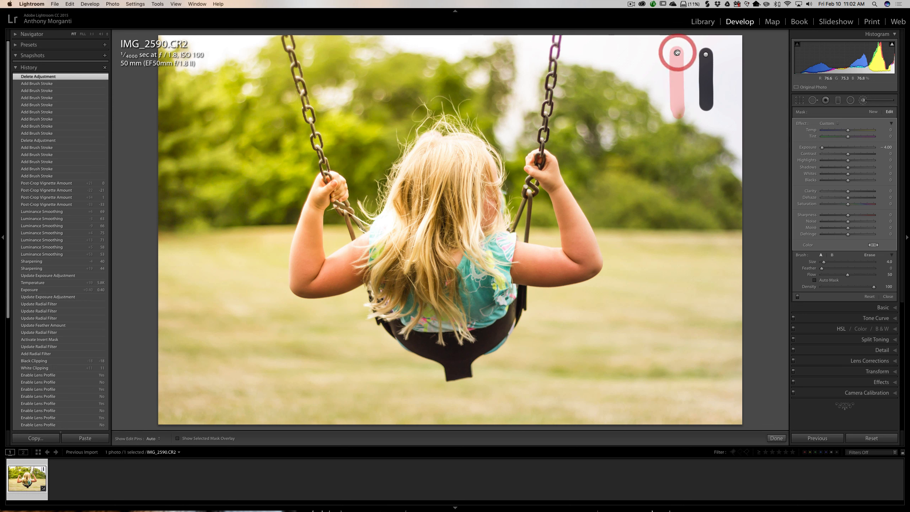
pyautogui.click(677, 53)
pyautogui.press('BackSpace')
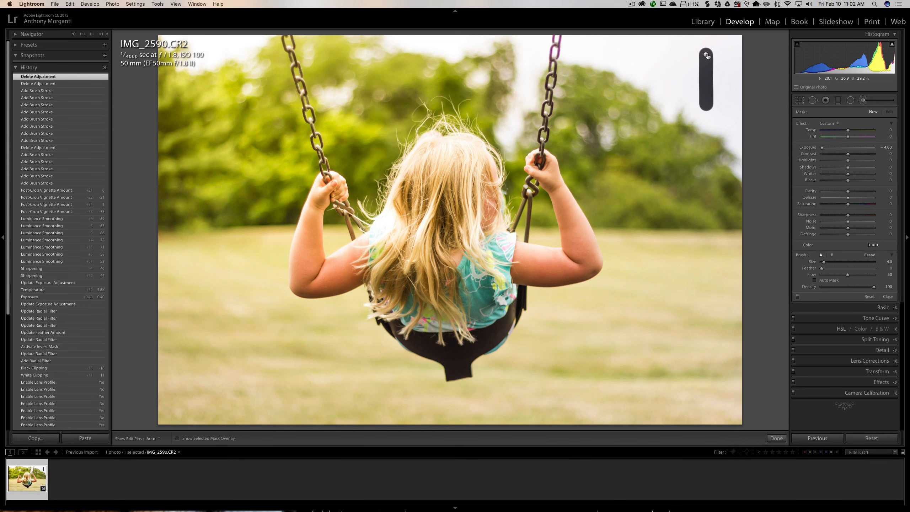
pyautogui.click(706, 54)
pyautogui.press('BackSpace')
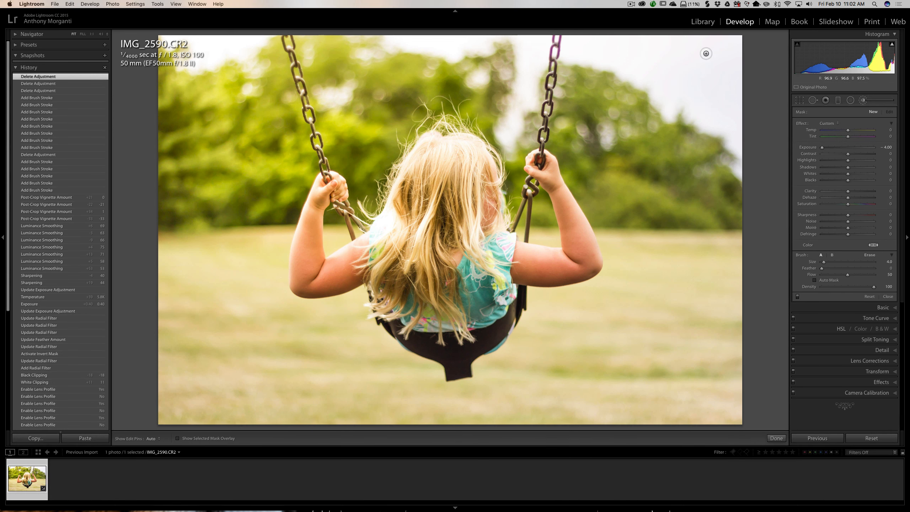
# Set the new adjustment brush to exposure -1.54, size 46, feather 100 and flow 51
pyautogui.moveTo(822, 147); pyautogui.dragTo(838, 147)
pyautogui.moveTo(822, 268); pyautogui.dragTo(877, 268)
pyautogui.moveTo(848, 275); pyautogui.dragTo(849, 275)
pyautogui.scroll(10, 680, 167)
pyautogui.scroll(1, 680, 168)
# Paint the darkening around the photo's edges, including the lower-left grass, and lower the brush exposure to about -3.55
pyautogui.press('h')
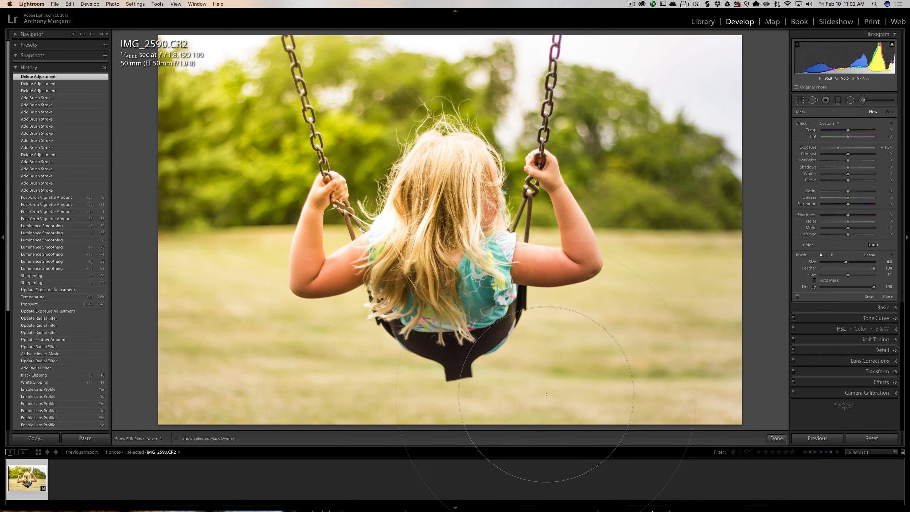
pyautogui.press('h')
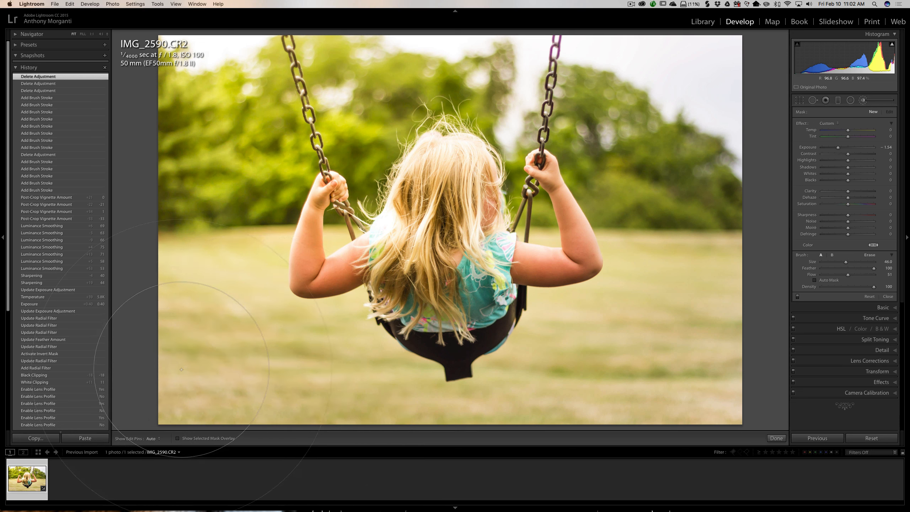
pyautogui.click(181, 369)
pyautogui.moveTo(837, 148); pyautogui.dragTo(825, 149)
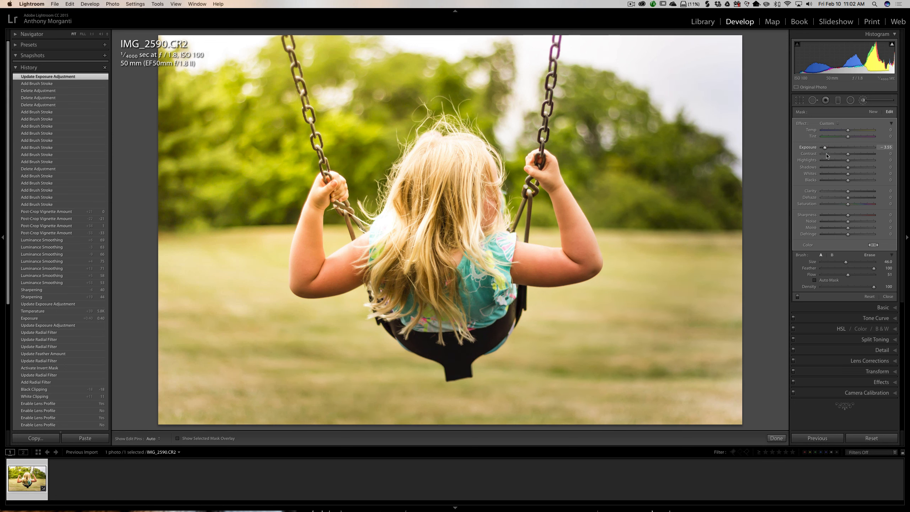
# Shrink the brush to size 24, darken the lower-right corner, and close the adjustment brush
pyautogui.press('[')
pyautogui.press('[')
pyautogui.press('[')
pyautogui.press('[')
pyautogui.press('[')
pyautogui.press('[')
pyautogui.press('[')
pyautogui.press('[')
pyautogui.press('[')
pyautogui.press('[')
pyautogui.press('[')
pyautogui.click(733, 403)
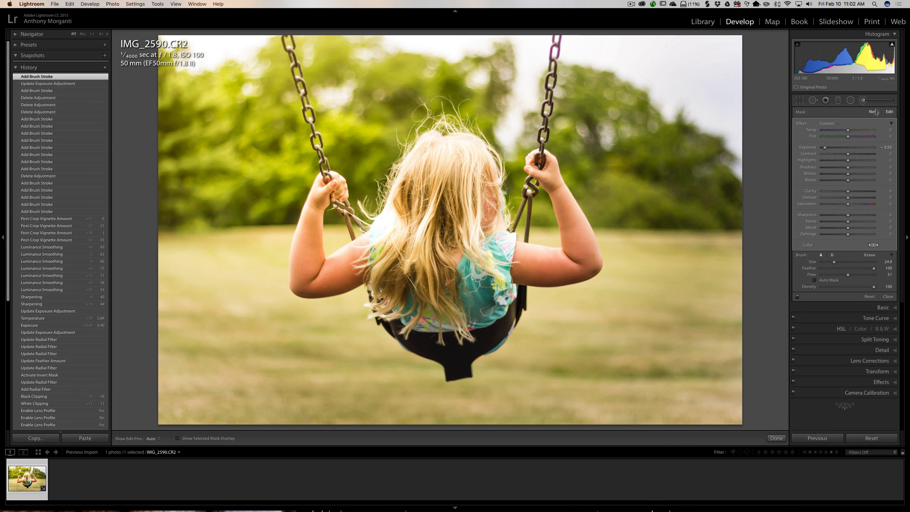
pyautogui.click(864, 101)
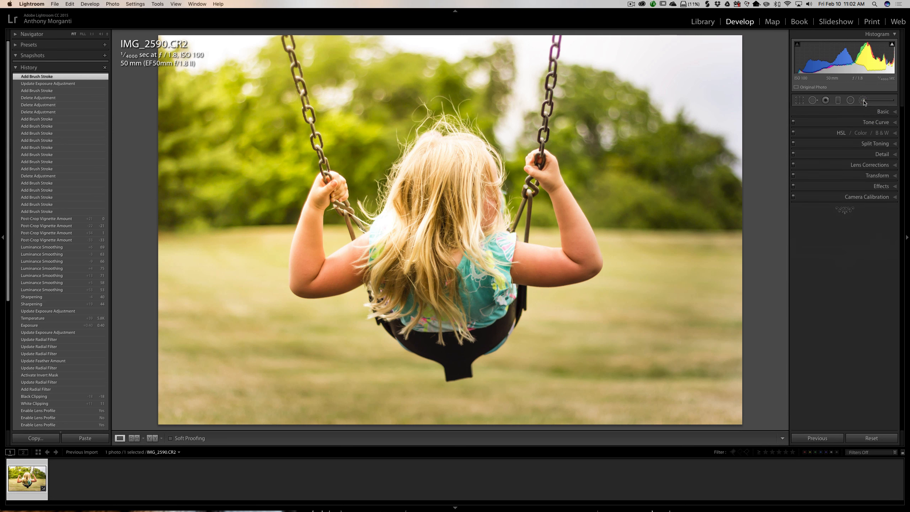